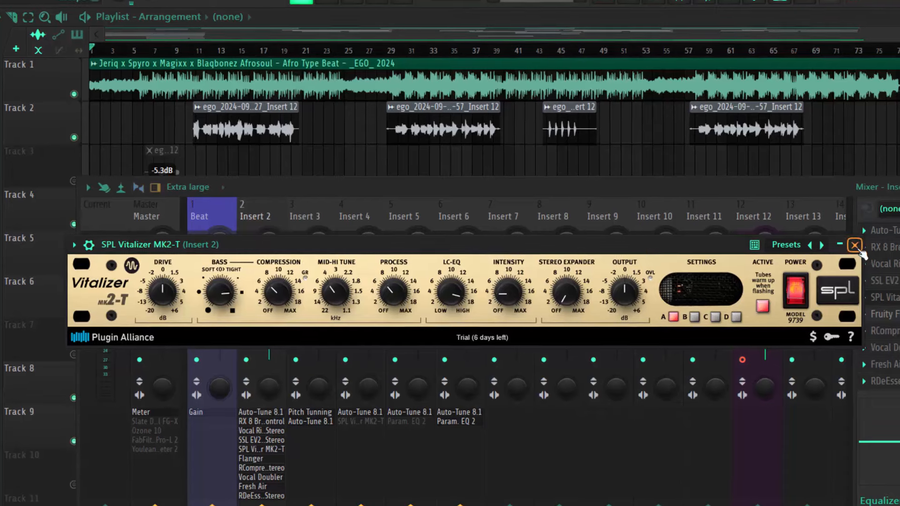
Close the SPL Vitalizer MK2-T and mixer windows and play the full arrangement from the beginning
{"action": "left_click", "coordinate": [852, 244]}
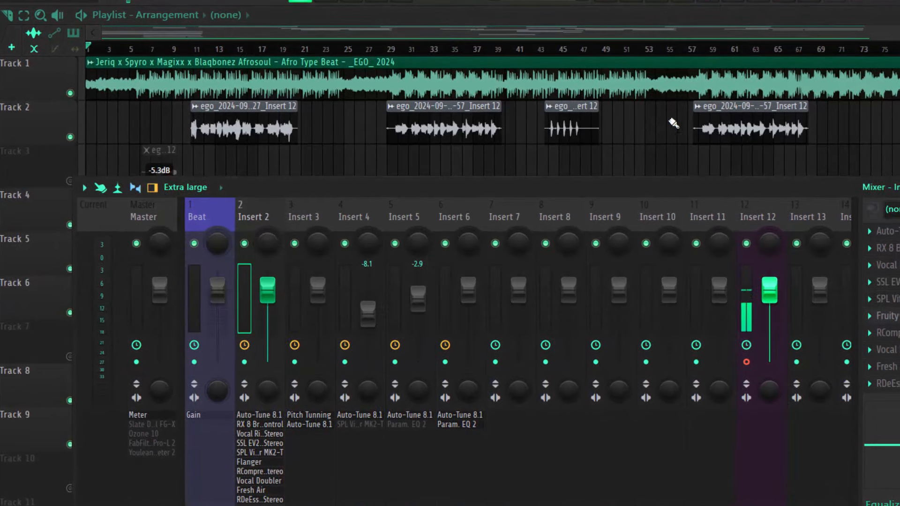
{"action": "left_click", "coordinate": [638, 17]}
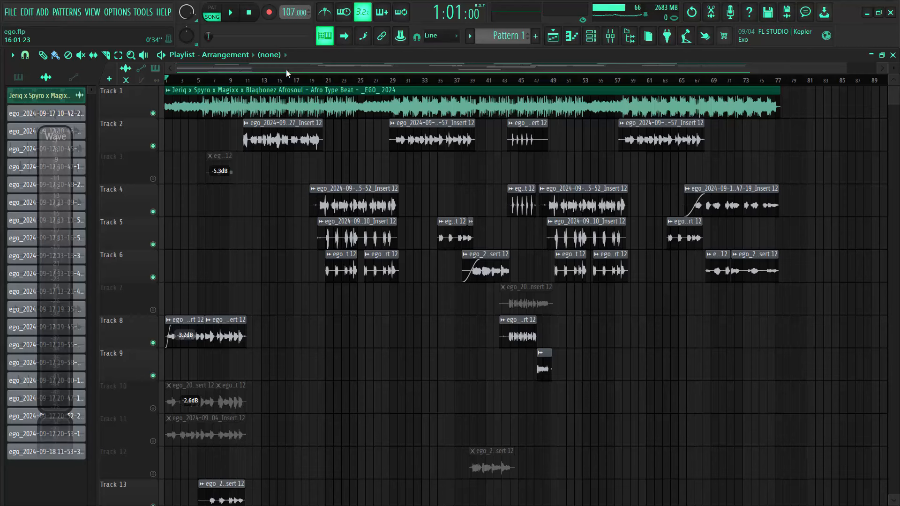
{"action": "key", "text": "space"}
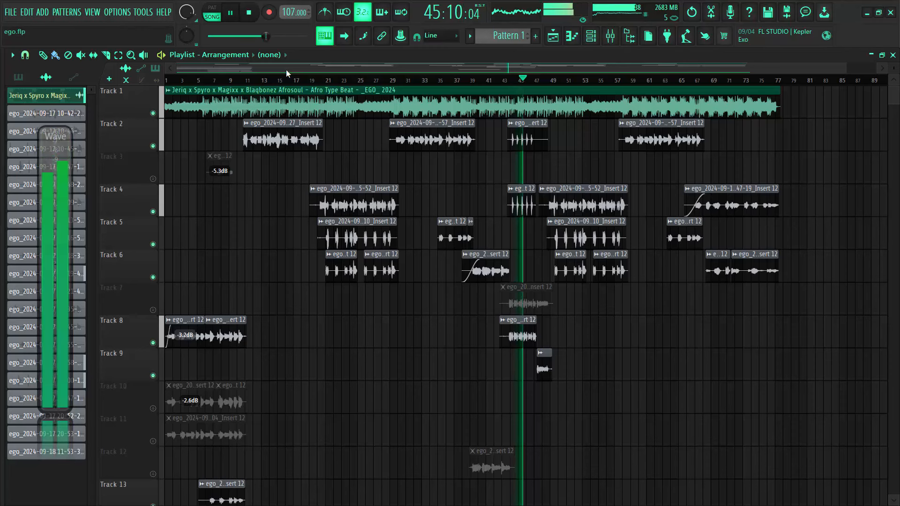
{"action": "key", "text": "space"}
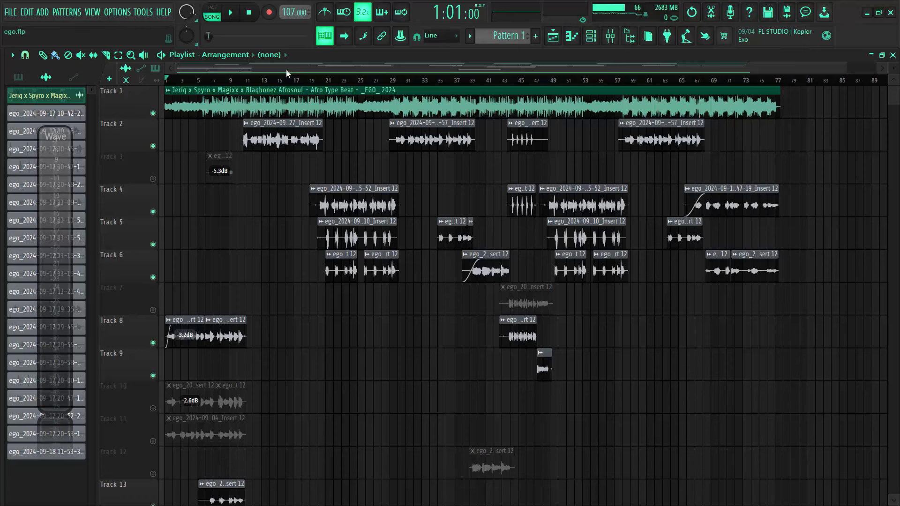
Place the playhead in bar 10, just before the first vocal clip on Track 2
{"action": "left_click", "coordinate": [250, 81]}
{"action": "left_click", "coordinate": [243, 83]}
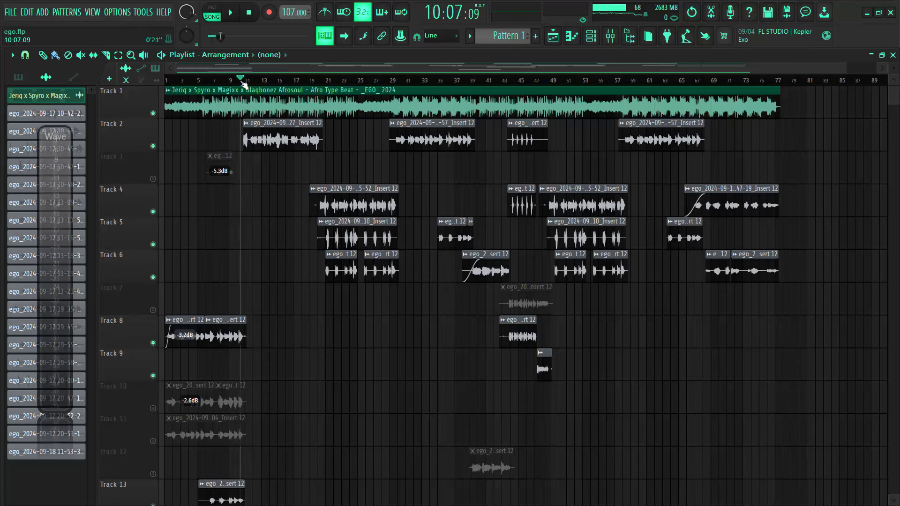
{"action": "left_click", "coordinate": [247, 83]}
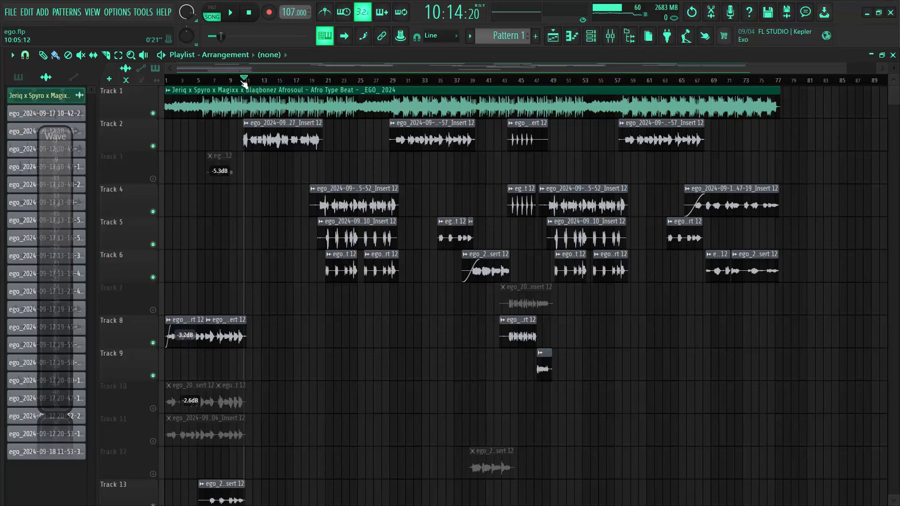
{"action": "left_click", "coordinate": [242, 82]}
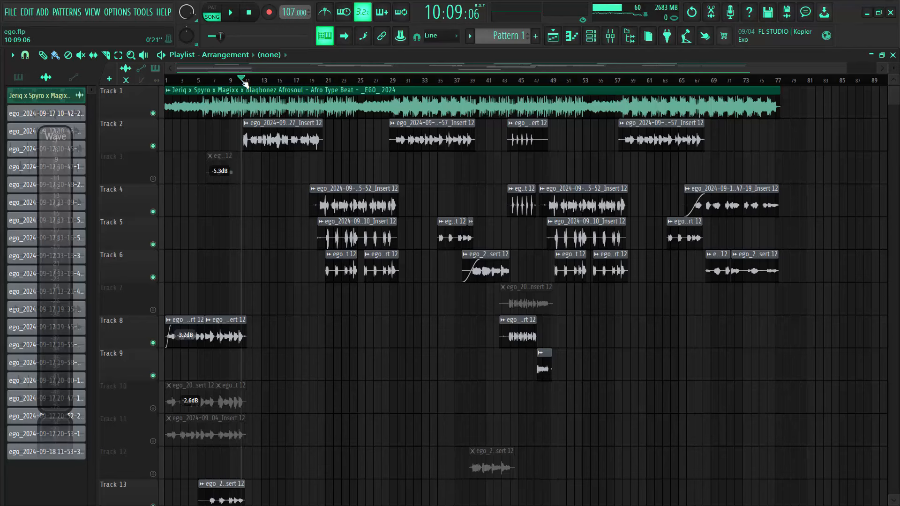
Open the mixer, bypass the effects on the Reverb and Delay tracks, and mute both tracks
{"action": "left_click", "coordinate": [612, 35]}
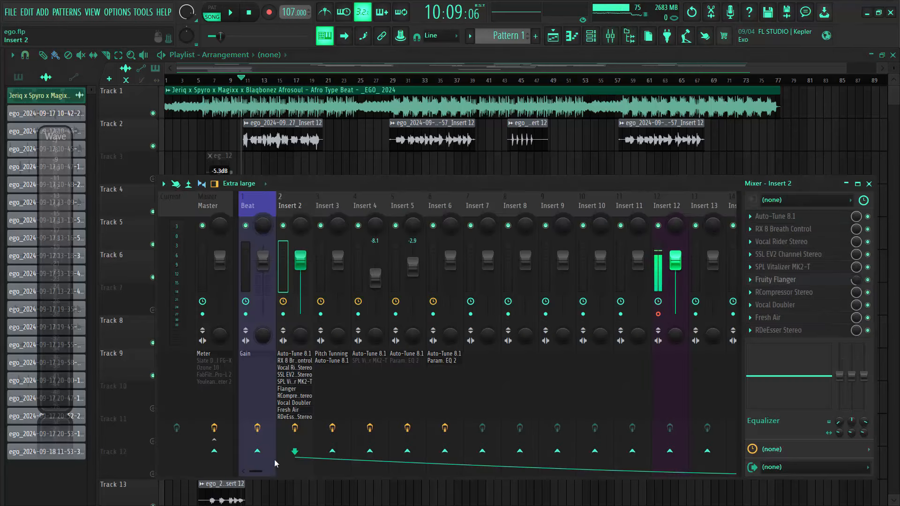
{"action": "left_click_drag", "start_coordinate": [256, 473], "coordinate": [327, 475]}
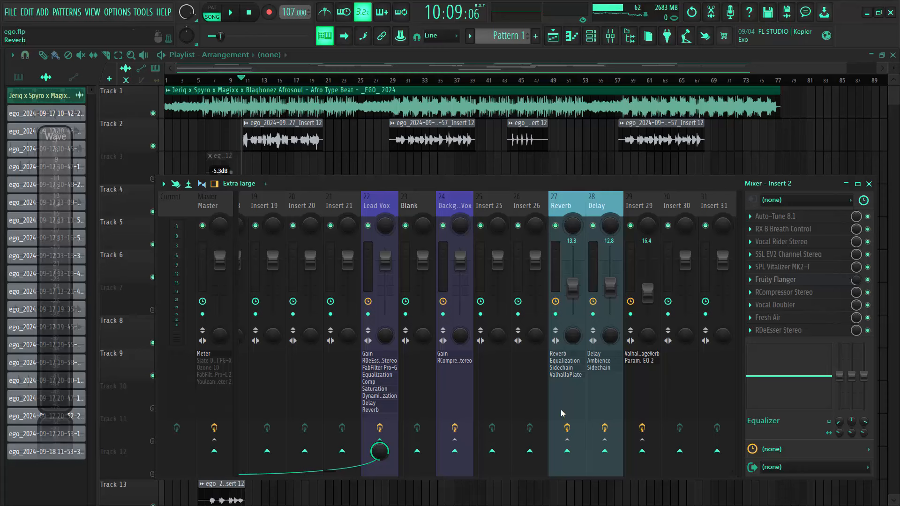
{"action": "left_click", "coordinate": [568, 427]}
{"action": "left_click", "coordinate": [608, 431]}
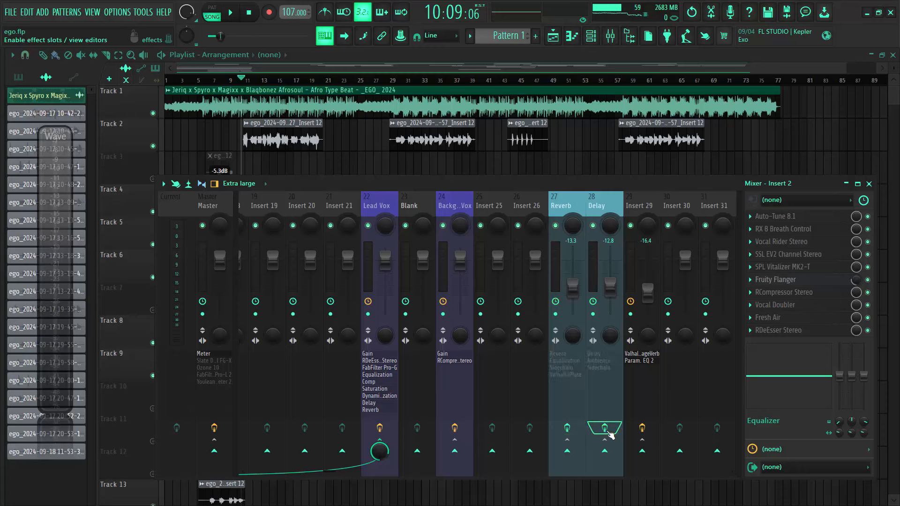
{"action": "left_click", "coordinate": [593, 226]}
{"action": "left_click", "coordinate": [556, 227]}
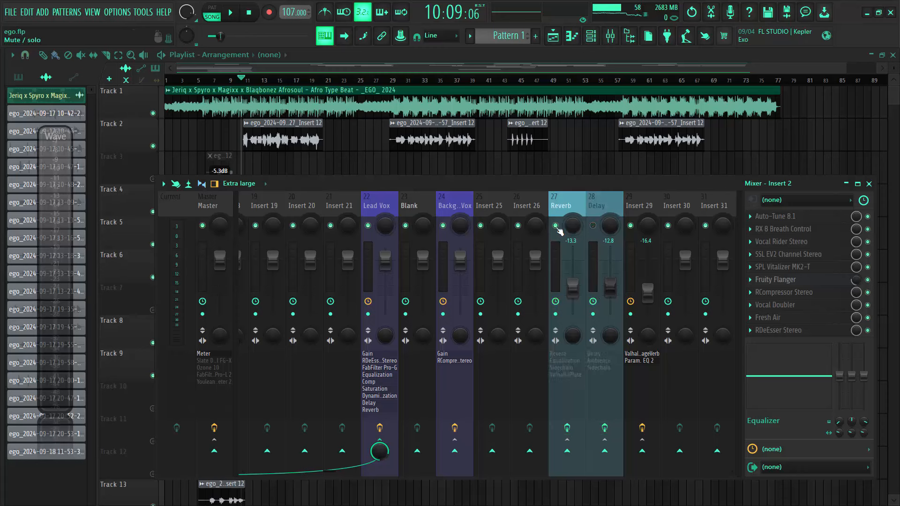
Examine the RDeEsser, Equalization and Gain plugin settings on the Lead Vox mixer track
{"action": "left_click", "coordinate": [366, 205]}
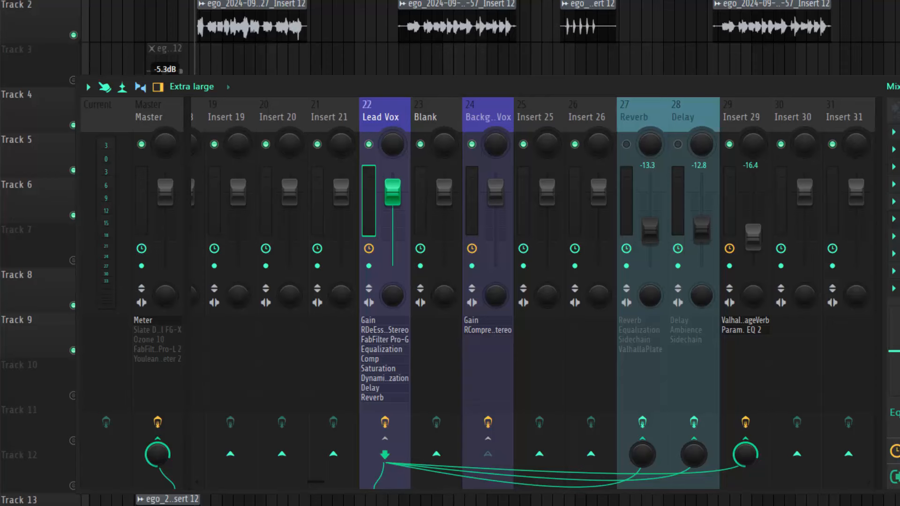
{"action": "left_click", "coordinate": [384, 330]}
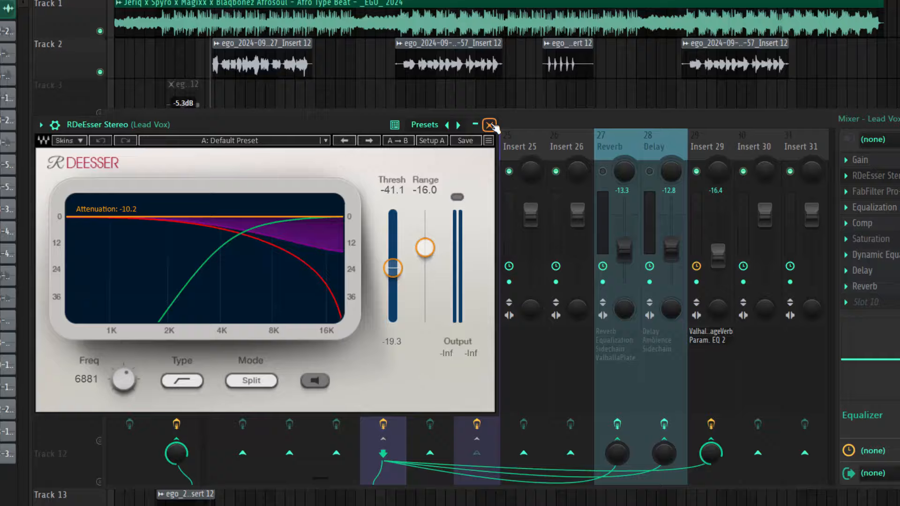
{"action": "left_click", "coordinate": [490, 125]}
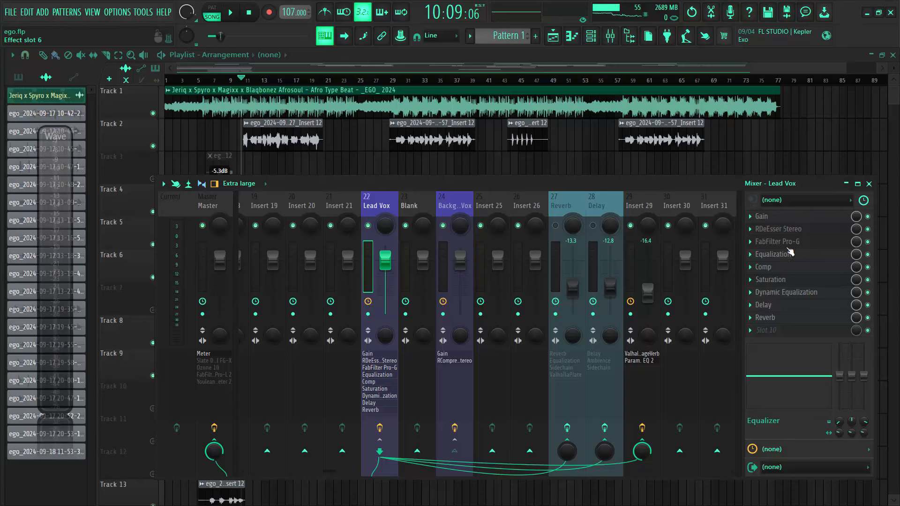
{"action": "left_click", "coordinate": [797, 234]}
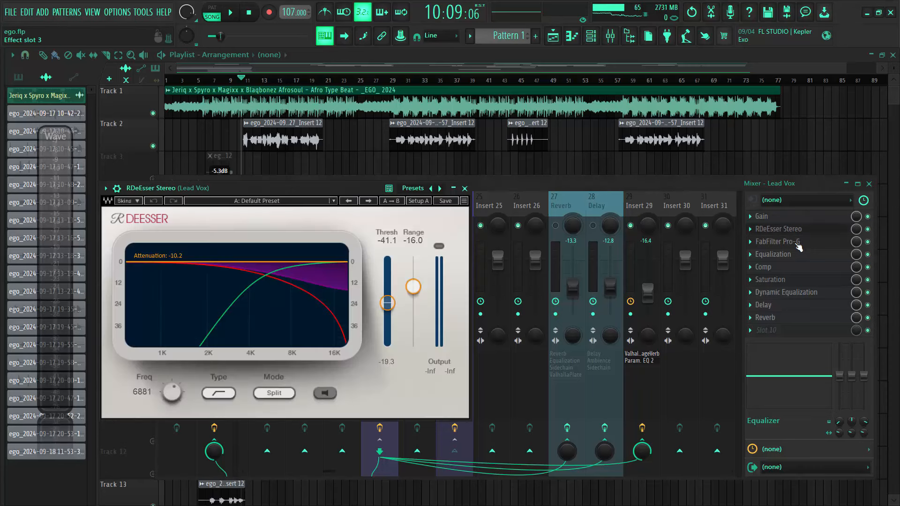
{"action": "left_click", "coordinate": [801, 253]}
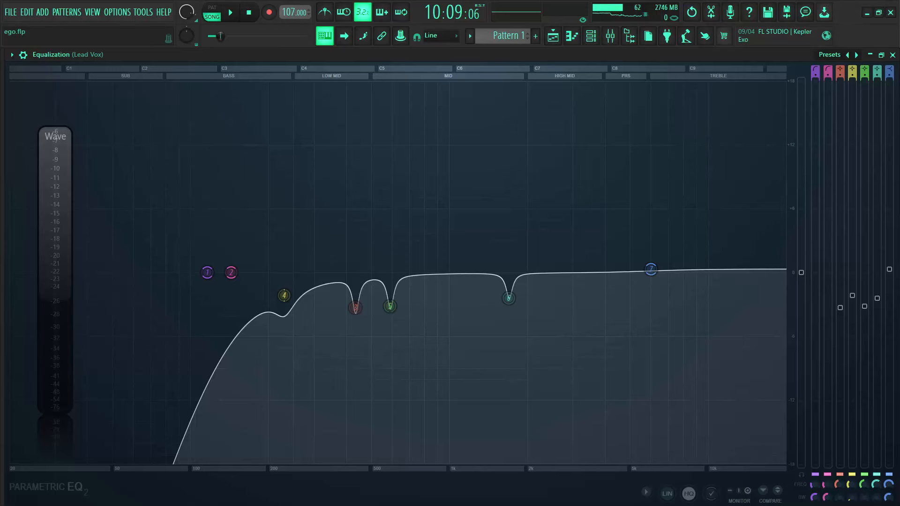
{"action": "left_click", "coordinate": [882, 55]}
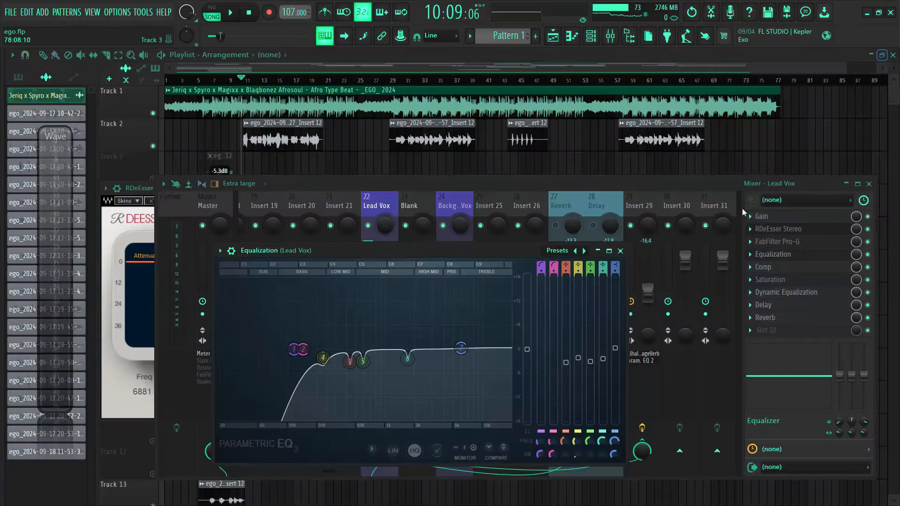
{"action": "left_click", "coordinate": [621, 252]}
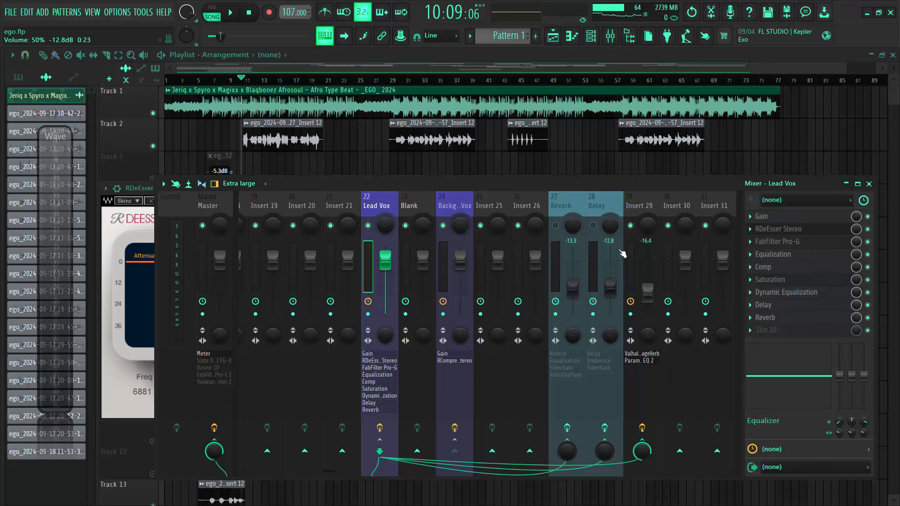
{"action": "left_click", "coordinate": [769, 225]}
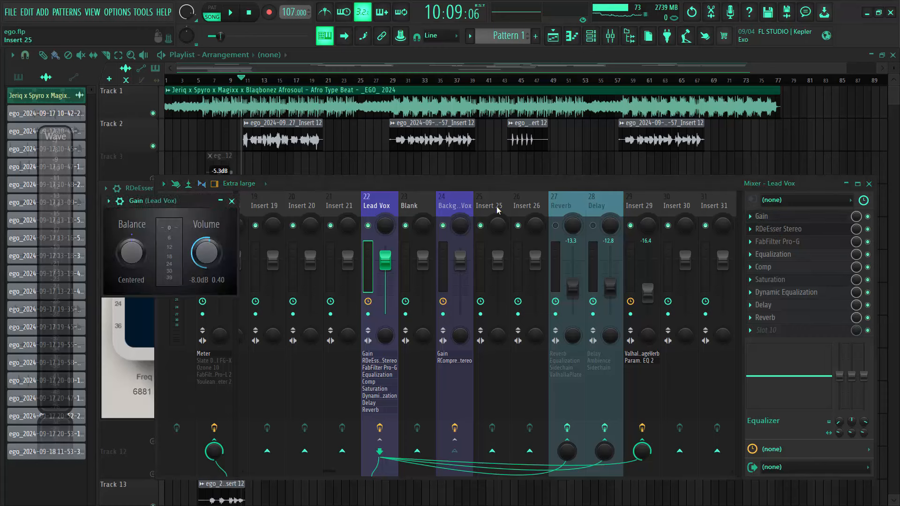
{"action": "left_click", "coordinate": [232, 201]}
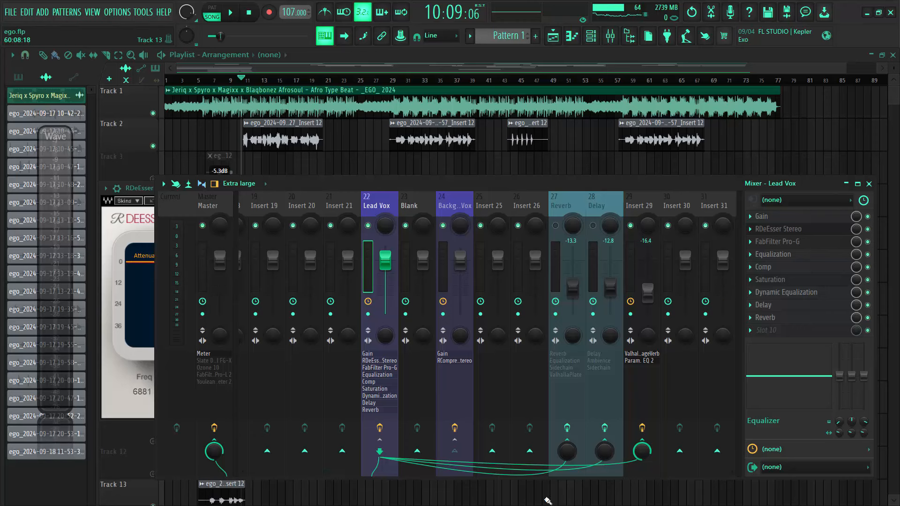
Rename the Insert 2 mixer track as "vocal"
{"action": "left_click_drag", "start_coordinate": [333, 472], "coordinate": [230, 454]}
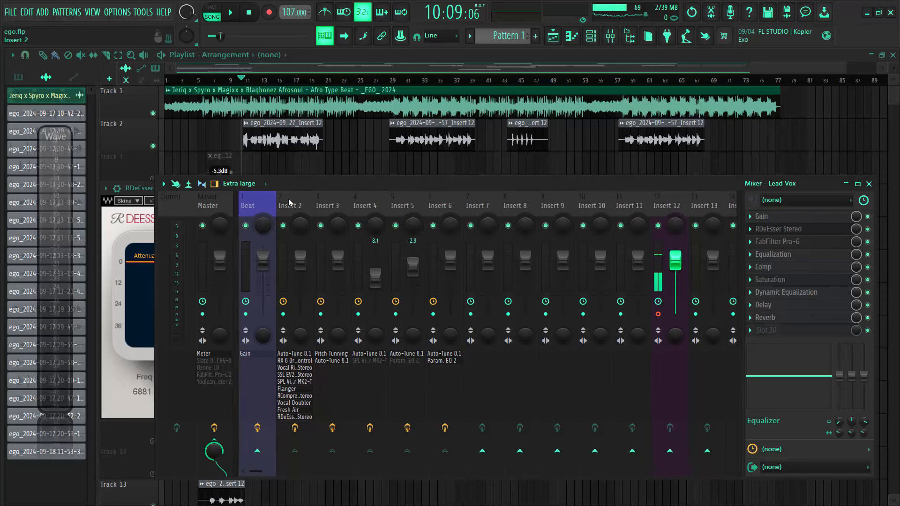
{"action": "left_click", "coordinate": [291, 205]}
{"action": "right_click", "coordinate": [313, 203]}
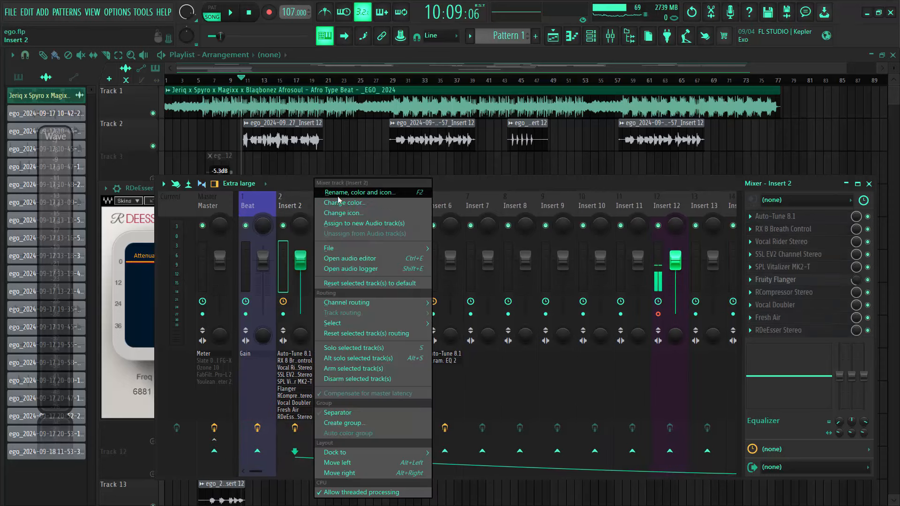
{"action": "left_click", "coordinate": [338, 193]}
{"action": "type", "text": "voc"}
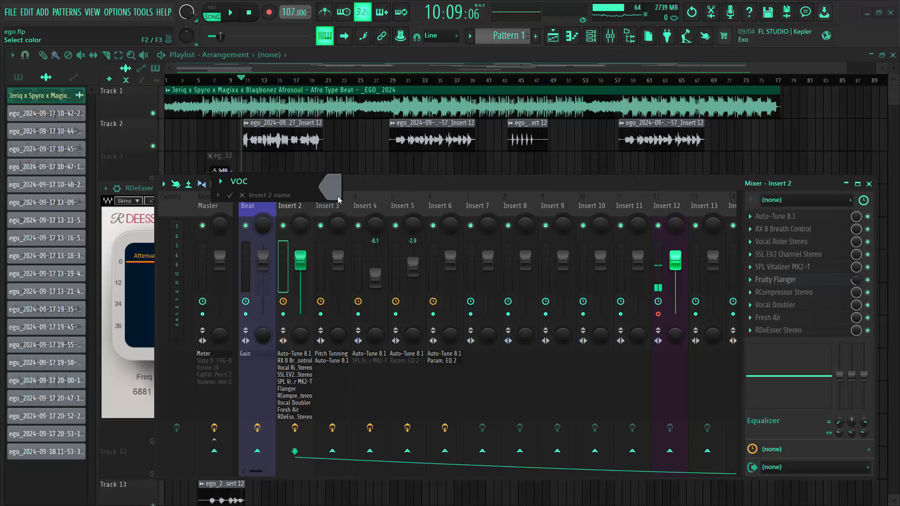
{"action": "type", "text": "al"}
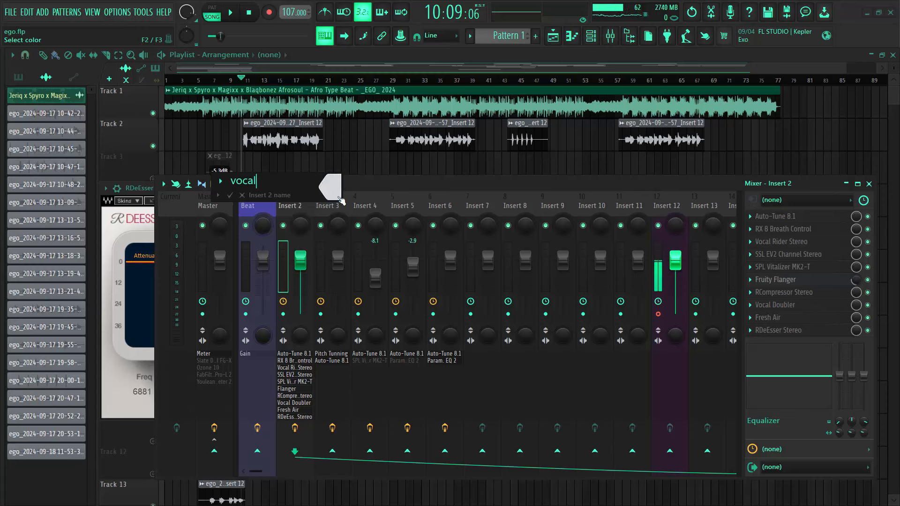
{"action": "key", "text": "Return"}
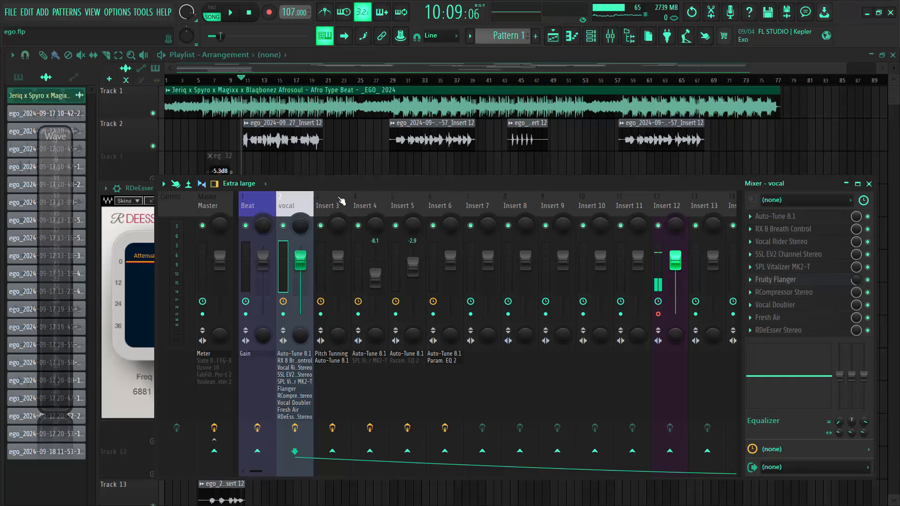
Turn off all ten effects on the vocal track, from RDeEsser Stereo up to Auto-Tune 8.1
{"action": "left_click", "coordinate": [867, 330]}
{"action": "left_click", "coordinate": [868, 320]}
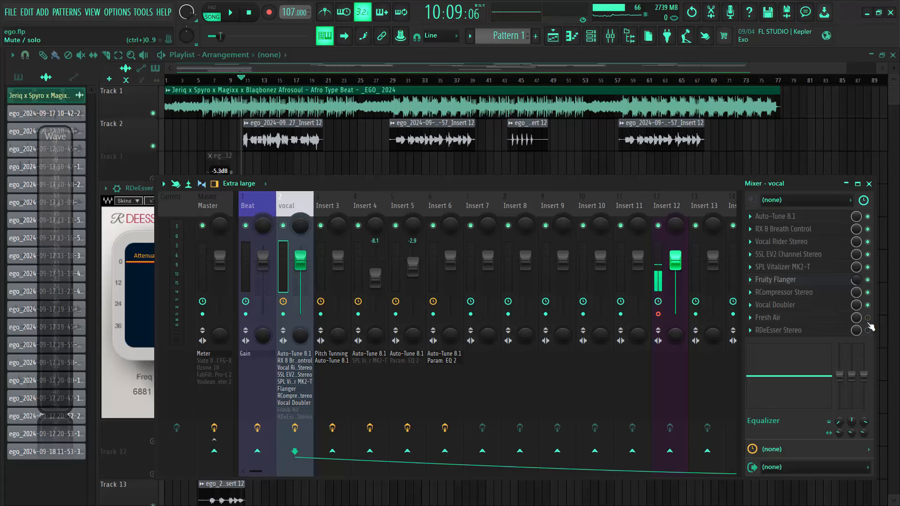
{"action": "left_click", "coordinate": [868, 305]}
{"action": "left_click", "coordinate": [868, 293]}
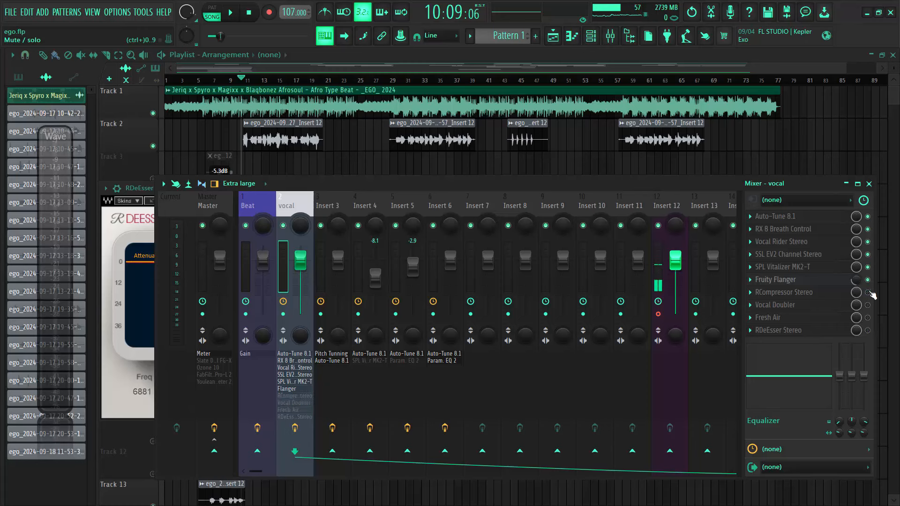
{"action": "left_click", "coordinate": [868, 279]}
{"action": "left_click", "coordinate": [868, 254]}
{"action": "left_click", "coordinate": [867, 267]}
{"action": "left_click", "coordinate": [868, 242]}
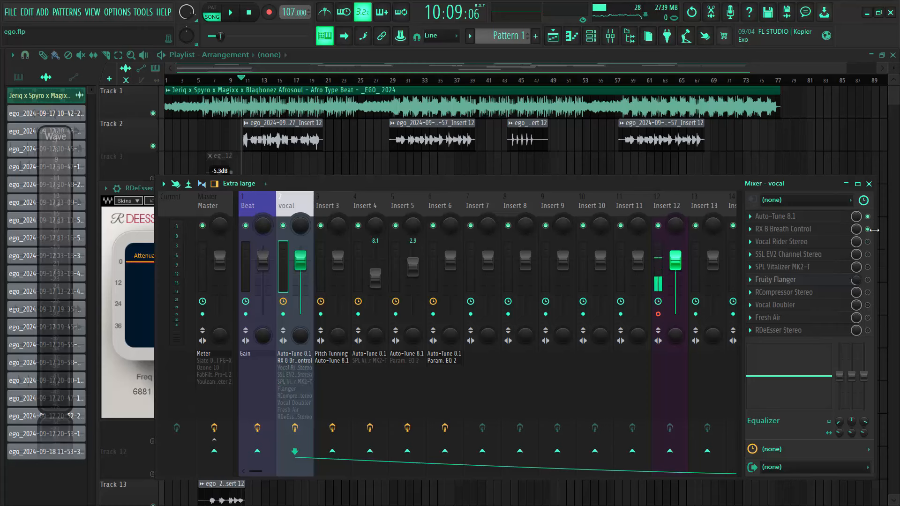
{"action": "left_click", "coordinate": [867, 229]}
{"action": "left_click", "coordinate": [867, 216]}
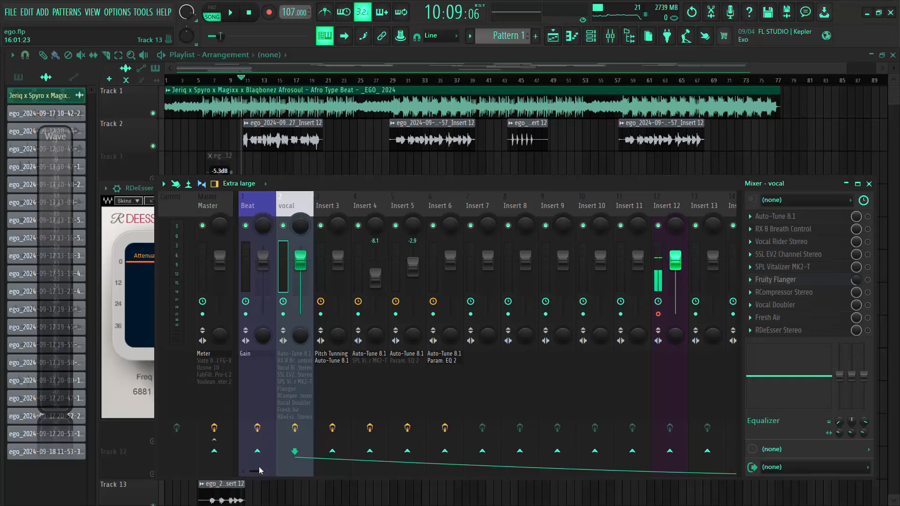
Bypass all effects on the Lead Vox and Insert 29 tracks and play the song from bar 10 to hear the dry vocals
{"action": "key", "text": "space"}
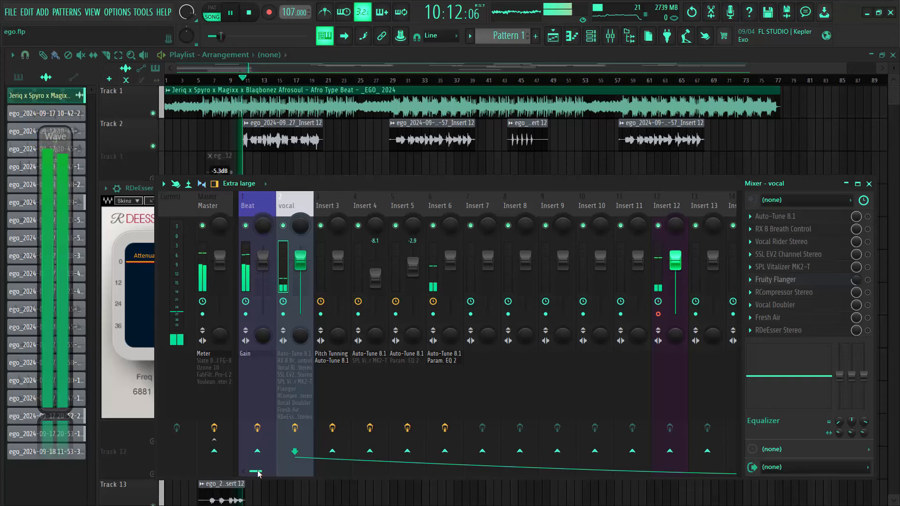
{"action": "left_click_drag", "start_coordinate": [258, 474], "coordinate": [330, 471]}
{"action": "key", "text": "space"}
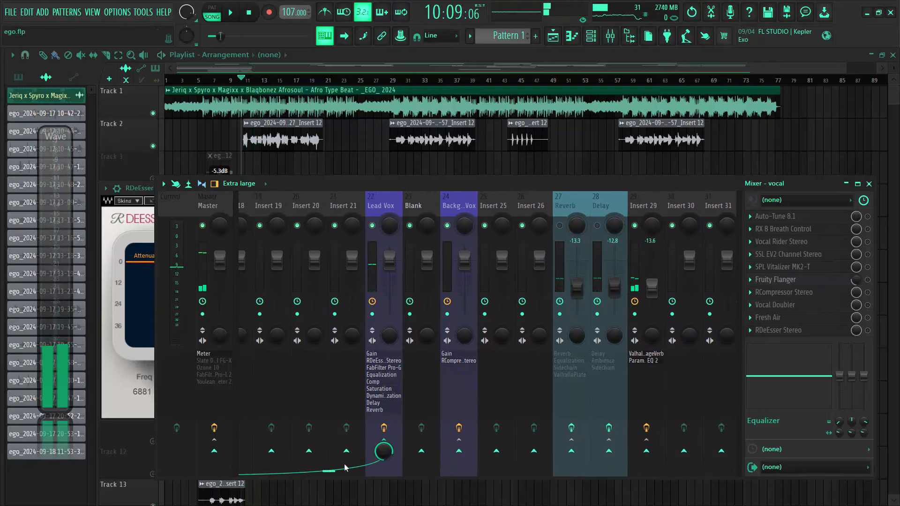
{"action": "left_click", "coordinate": [382, 433]}
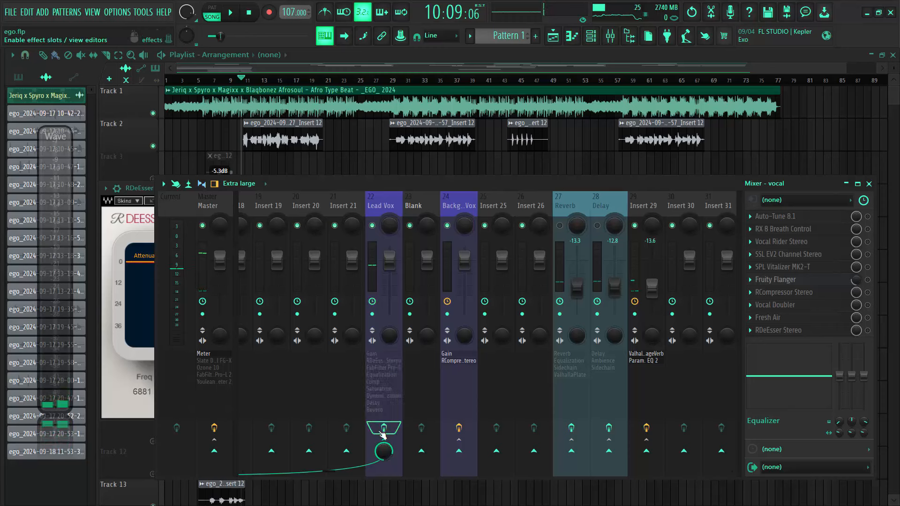
{"action": "key", "text": "space"}
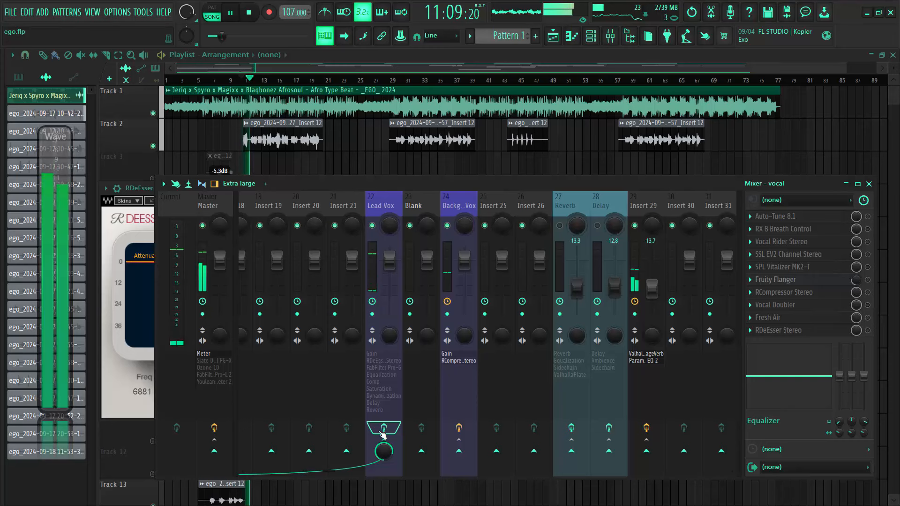
{"action": "left_click", "coordinate": [656, 426]}
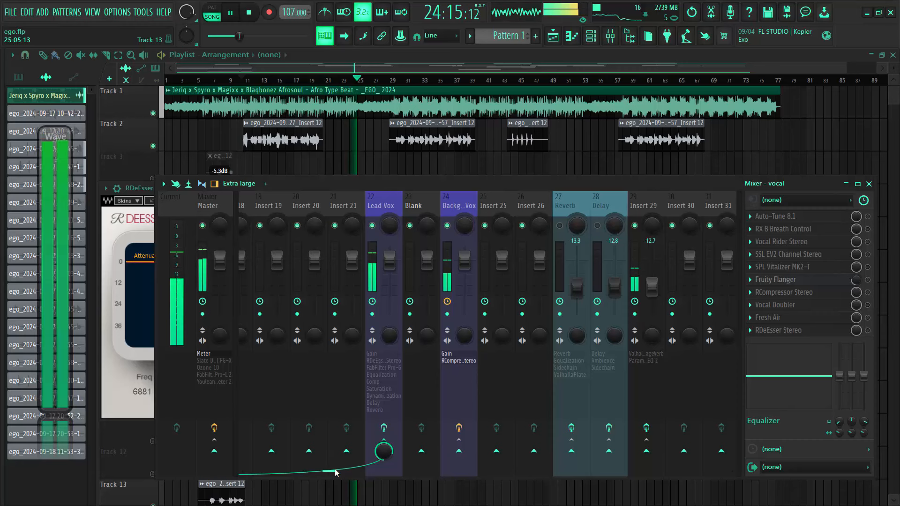
{"action": "key", "text": "space"}
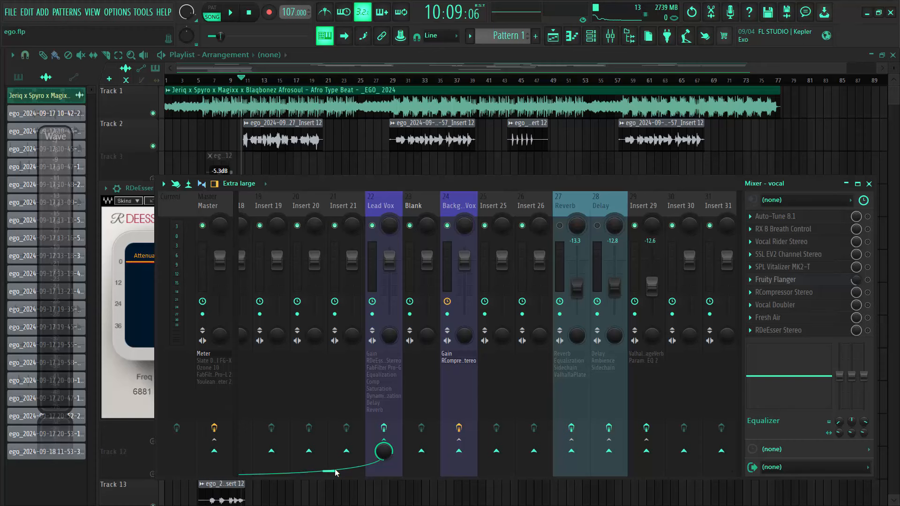
Turn on Auto-Tune 8.1 on the vocal track, select Bb as its key and review its settings
{"action": "left_click_drag", "start_coordinate": [334, 470], "coordinate": [222, 467]}
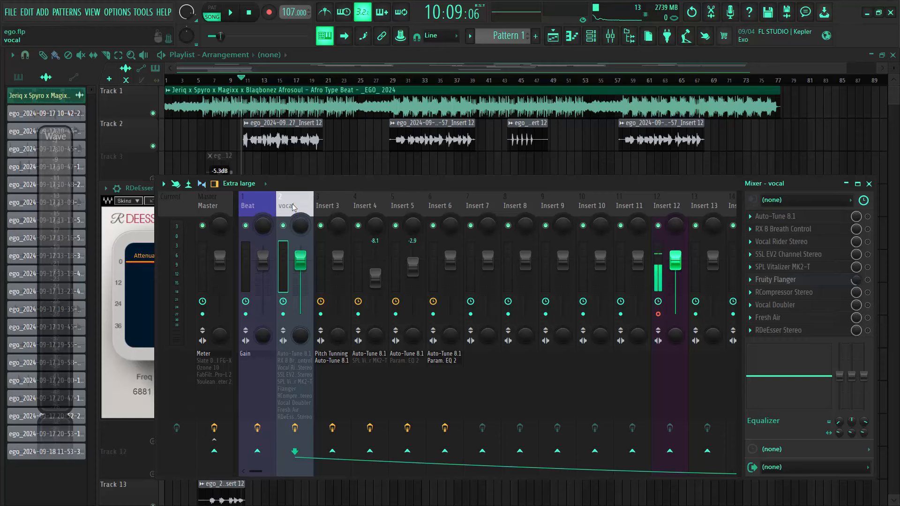
{"action": "left_click", "coordinate": [867, 216]}
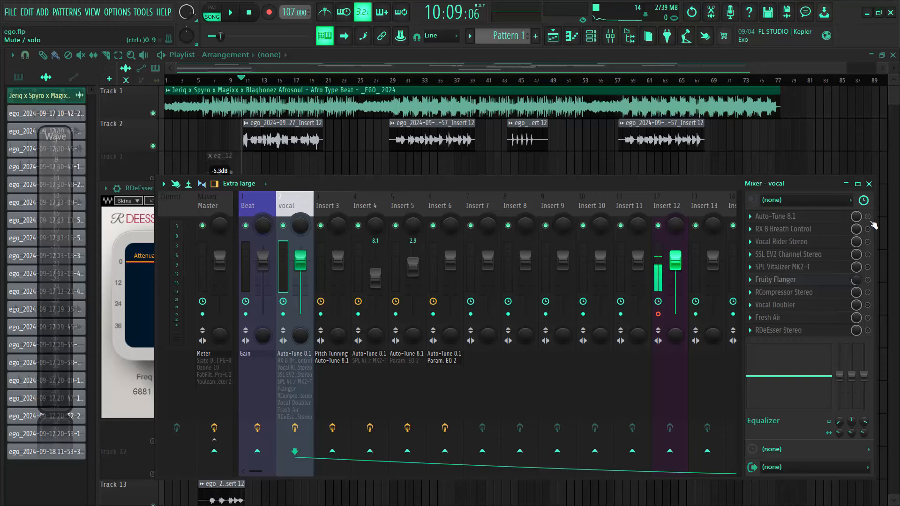
{"action": "left_click", "coordinate": [810, 219]}
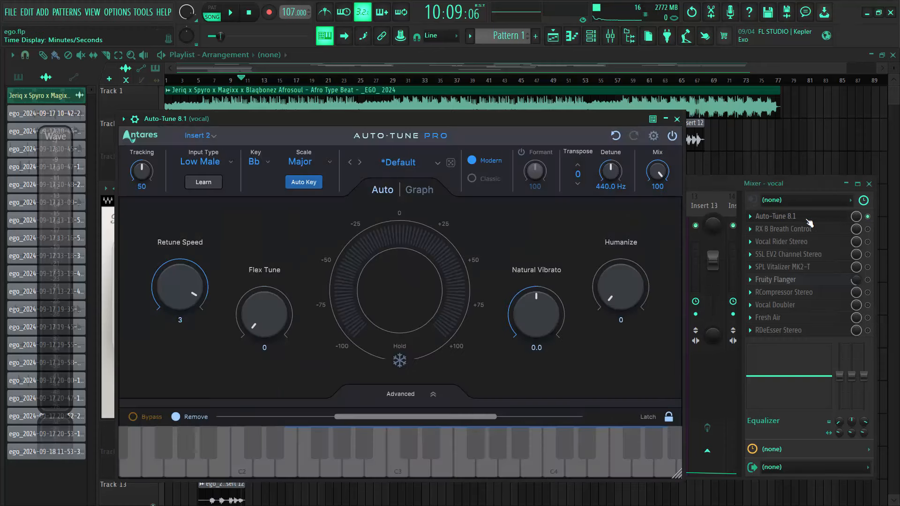
{"action": "left_click_drag", "start_coordinate": [458, 120], "coordinate": [499, 120]}
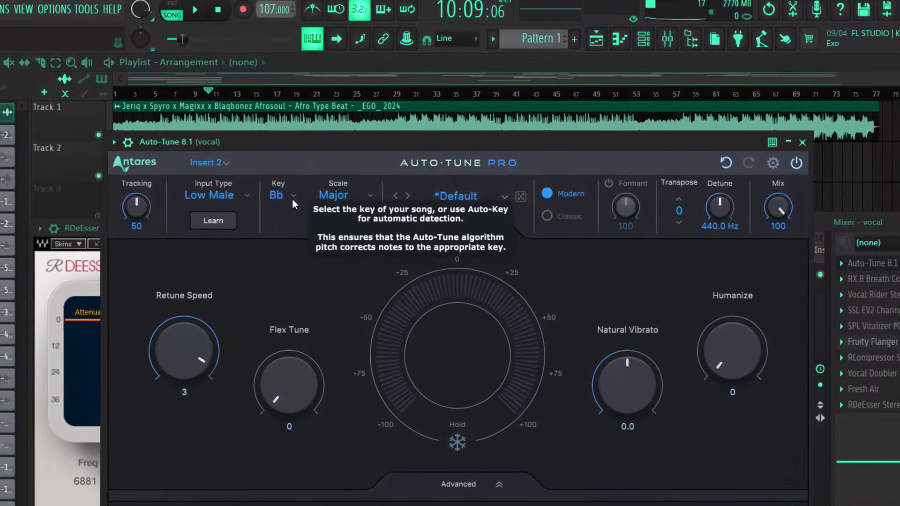
{"action": "left_click", "coordinate": [291, 201]}
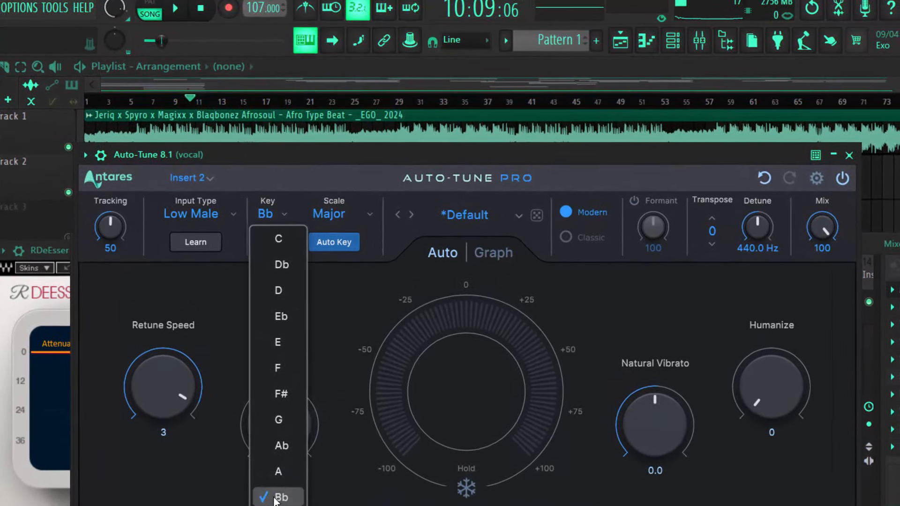
{"action": "left_click", "coordinate": [281, 479]}
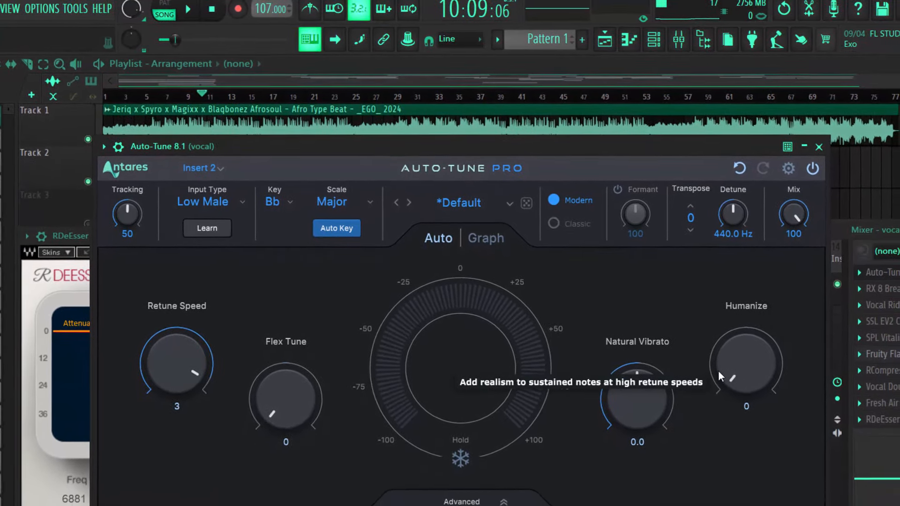
{"action": "left_click", "coordinate": [813, 145]}
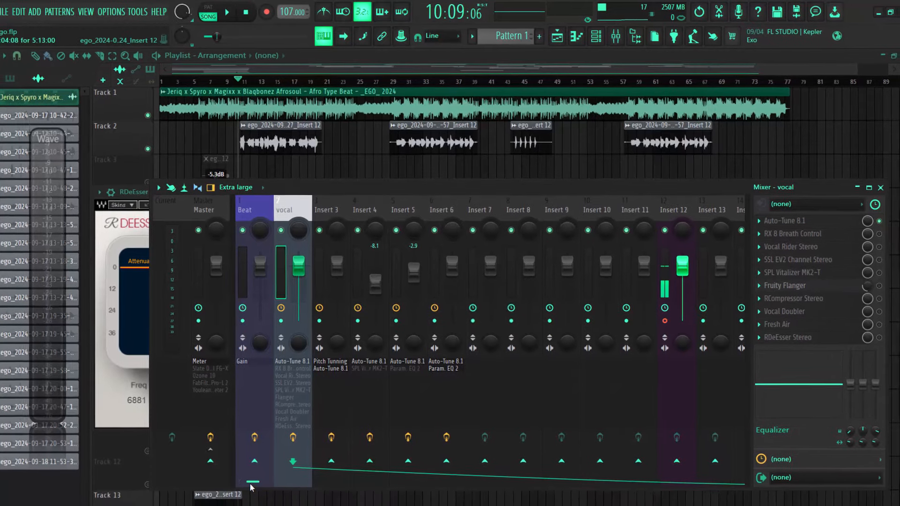
Examine the RDeEsser Stereo threshold, range and frequency settings on the Lead Vox track
{"action": "scroll", "coordinate": [295, 471], "scroll_direction": "down", "scroll_amount": 10}
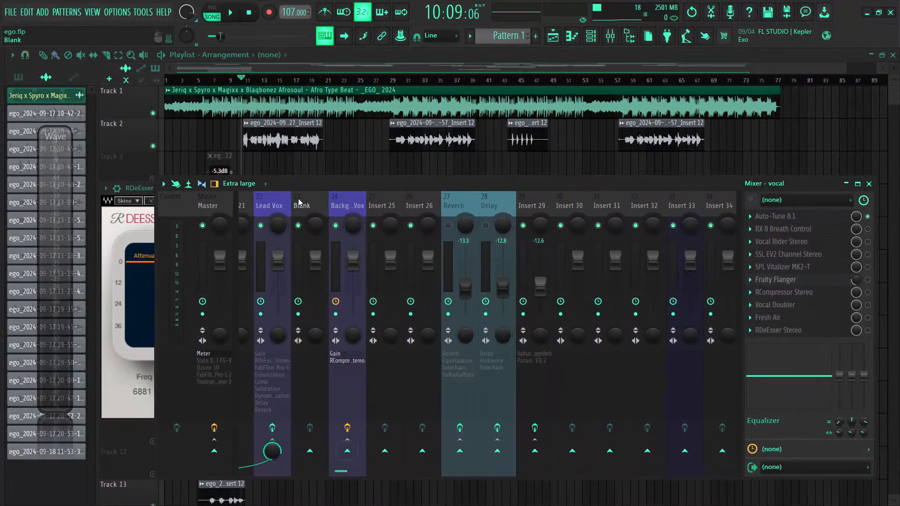
{"action": "left_click", "coordinate": [279, 202]}
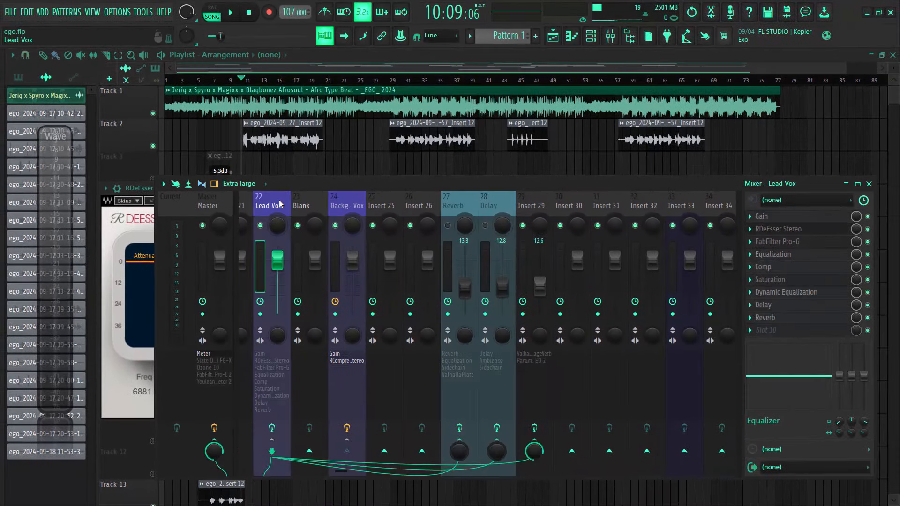
{"action": "left_click", "coordinate": [784, 233]}
{"action": "left_click", "coordinate": [781, 231]}
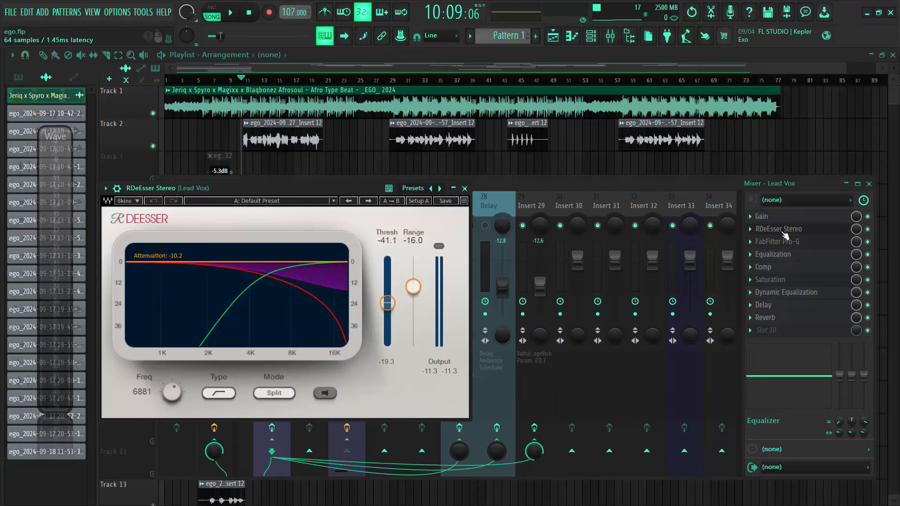
{"action": "left_click_drag", "start_coordinate": [349, 188], "coordinate": [515, 147]}
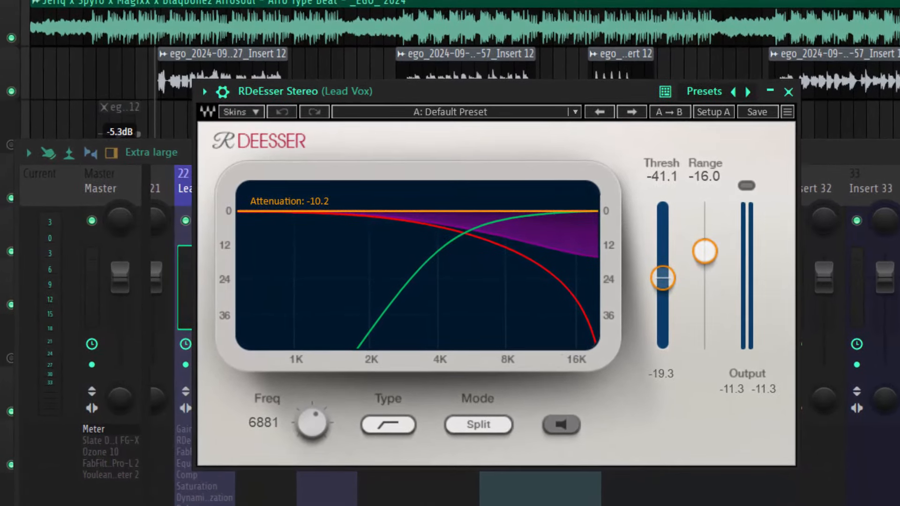
Play the song from bar 10 and watch the Lead Vox and Insert 29 levels in the mixer
{"action": "key", "text": "F9"}
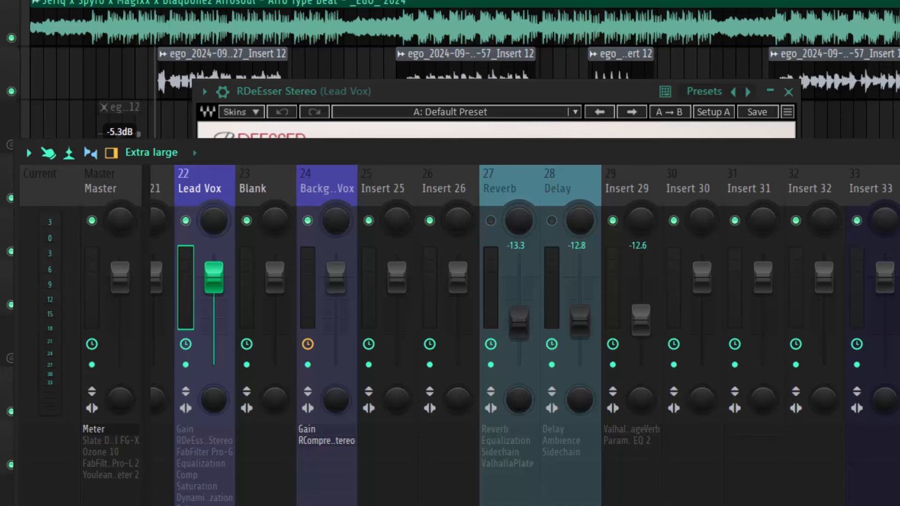
{"action": "key", "text": "space"}
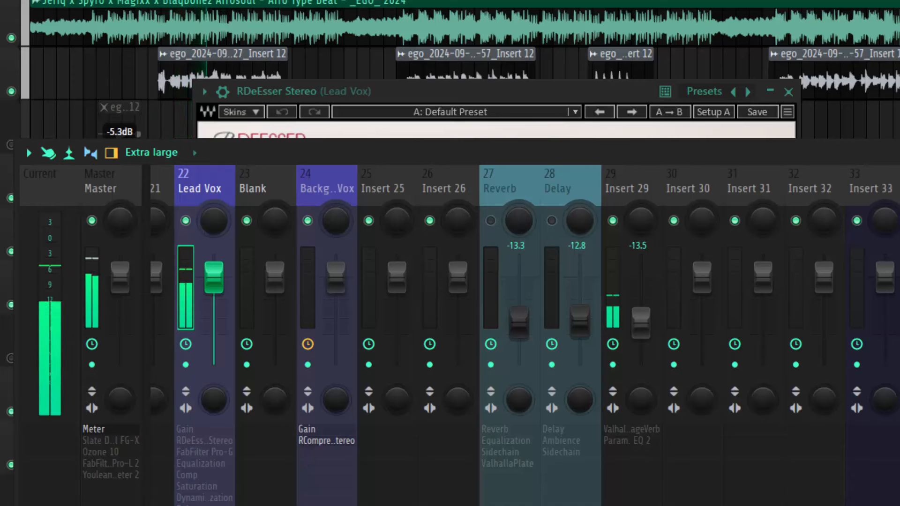
{"action": "scroll", "coordinate": [525, 328], "scroll_direction": "left", "scroll_amount": 1}
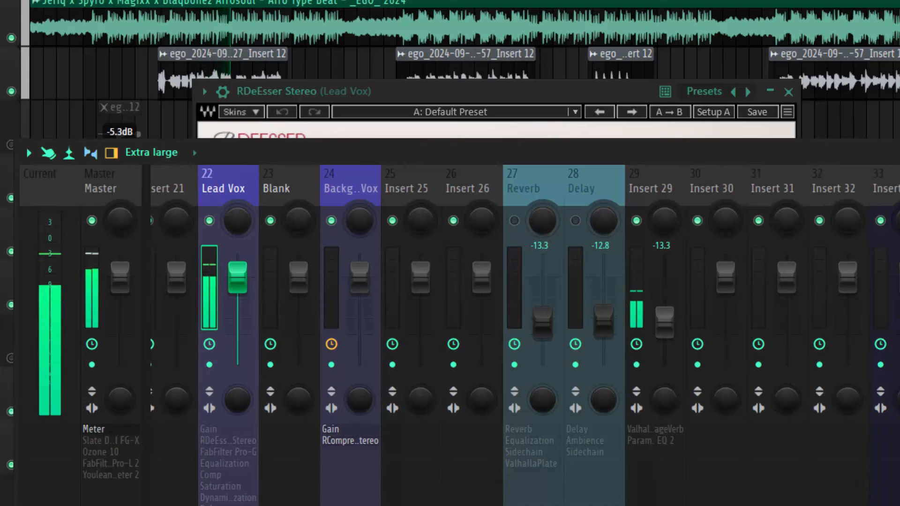
{"action": "scroll", "coordinate": [469, 328], "scroll_direction": "left", "scroll_amount": 1}
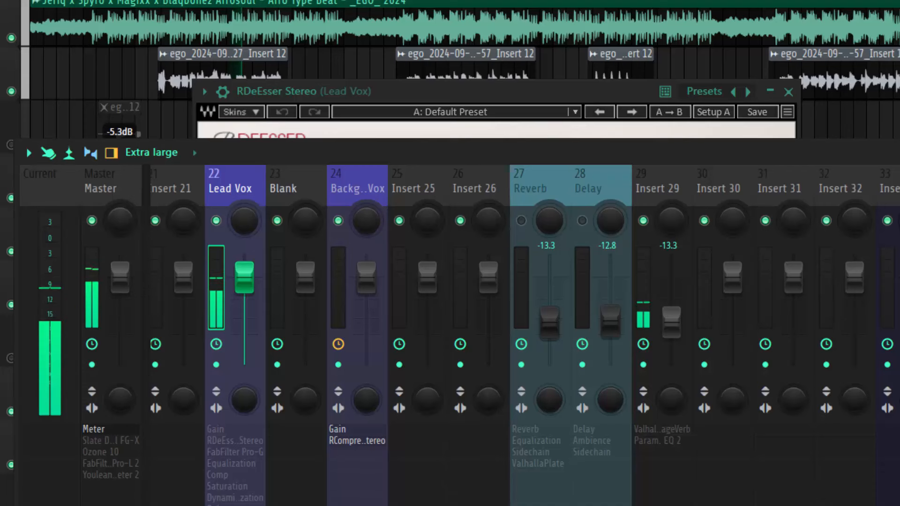
{"action": "scroll", "coordinate": [469, 328], "scroll_direction": "left", "scroll_amount": 1}
{"action": "scroll", "coordinate": [468, 328], "scroll_direction": "right", "scroll_amount": 1}
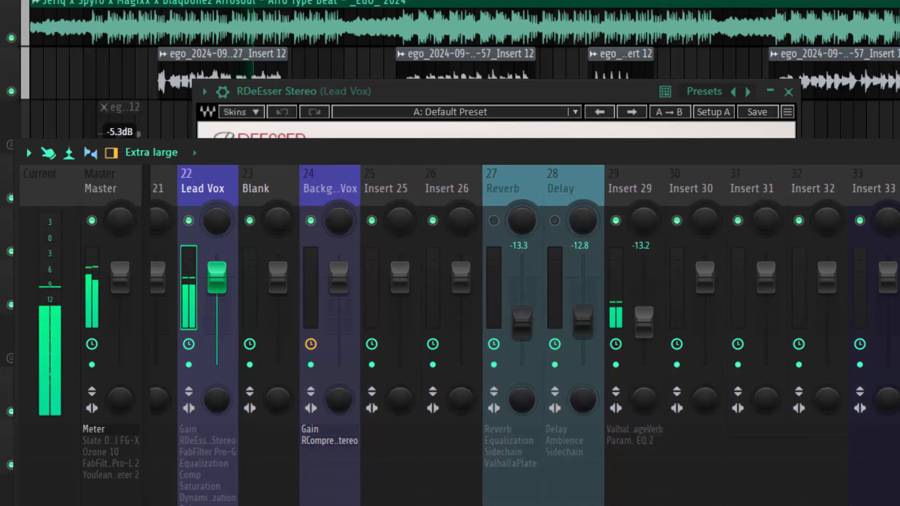
{"action": "key", "text": "space"}
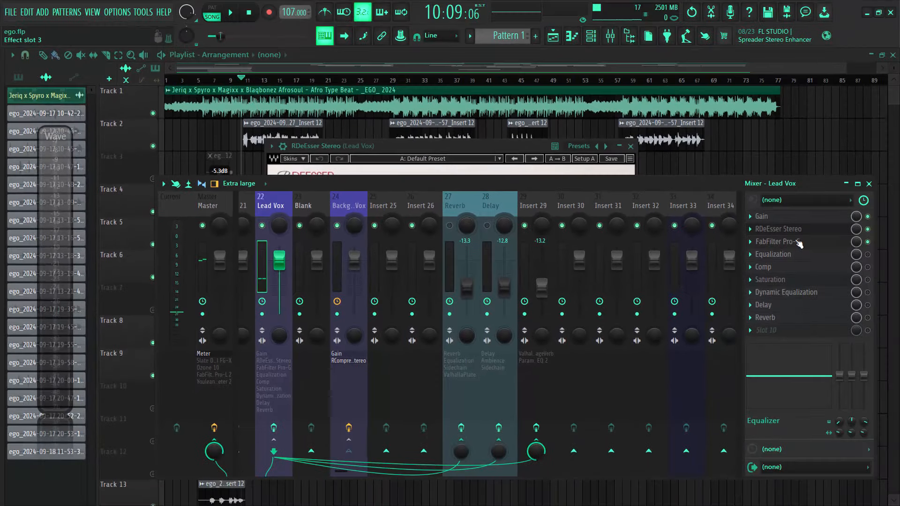
Examine the FabFilter Pro-G gate settings on the Lead Vox track
{"action": "left_click", "coordinate": [798, 241]}
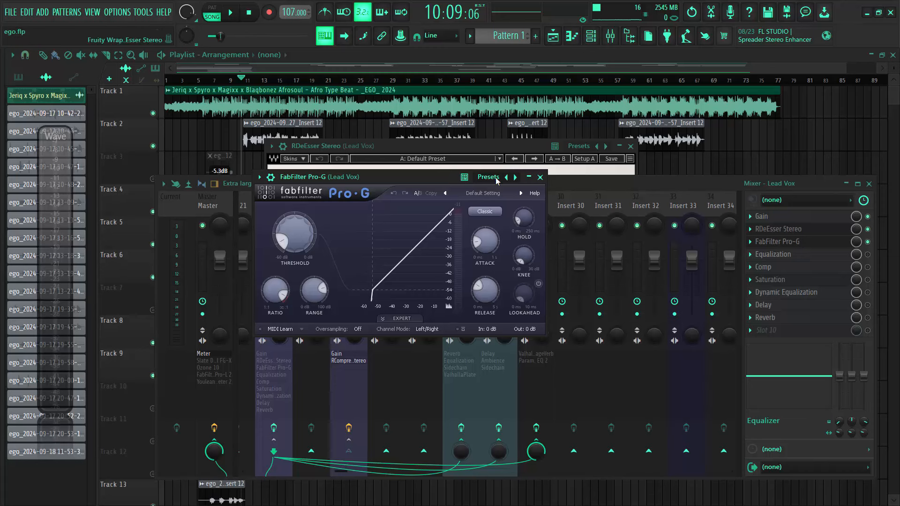
{"action": "mouse_move", "coordinate": [294, 238]}
{"action": "left_click", "coordinate": [544, 181]}
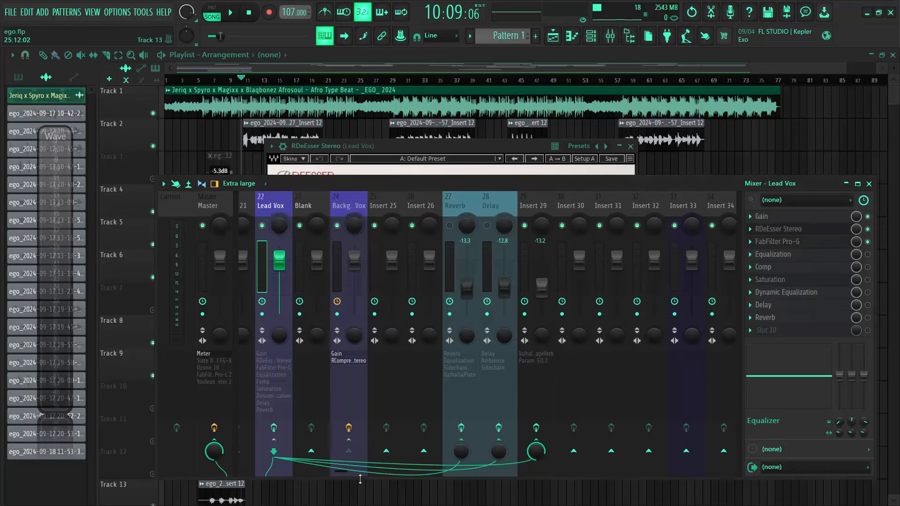
Turn on RX 8 Breath Control on the vocal track and review its target level and sensitivity
{"action": "left_click_drag", "start_coordinate": [342, 471], "coordinate": [256, 471]}
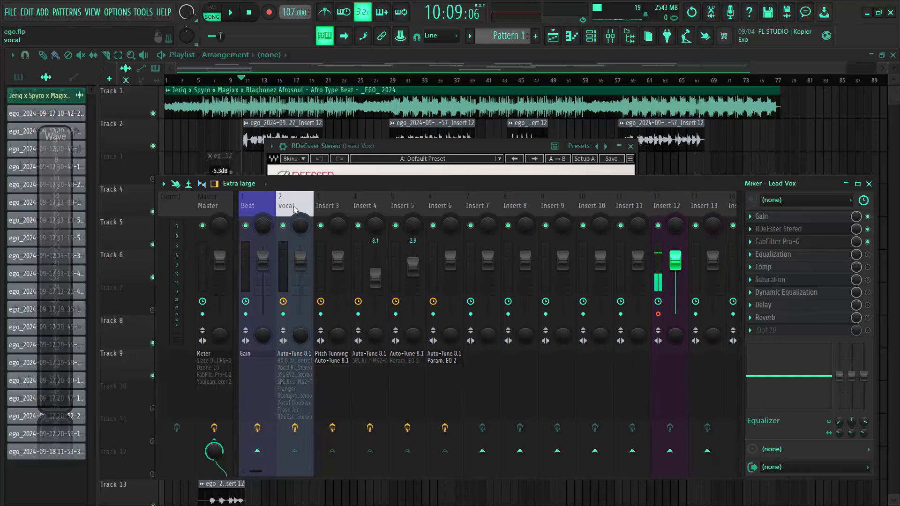
{"action": "left_click", "coordinate": [285, 263]}
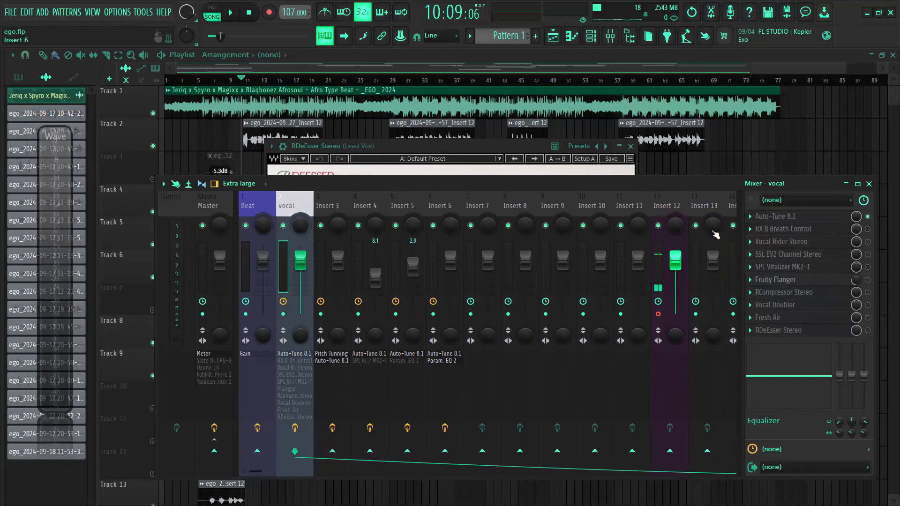
{"action": "left_click", "coordinate": [868, 230]}
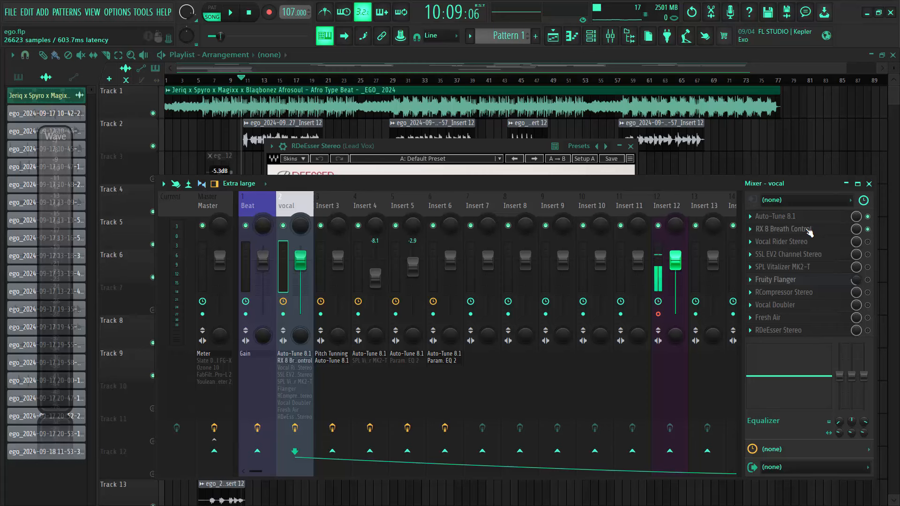
{"action": "left_click", "coordinate": [792, 228]}
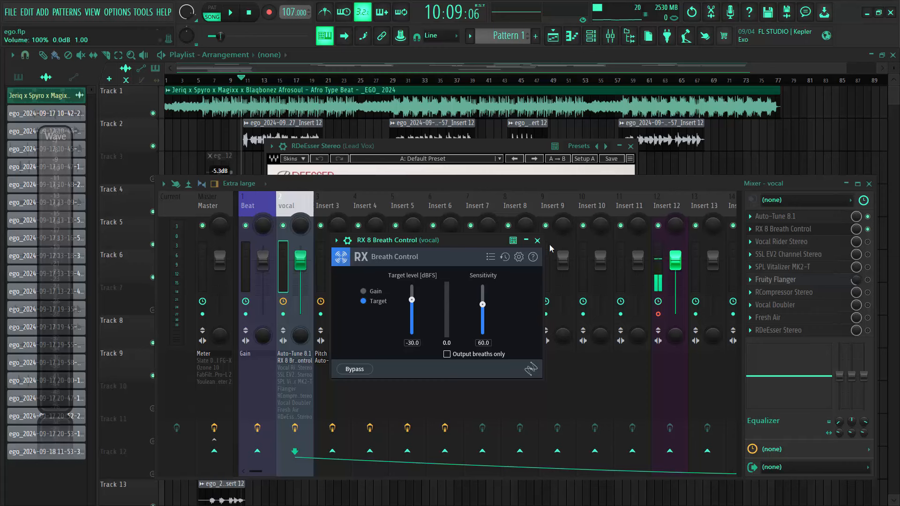
{"action": "left_click", "coordinate": [538, 240]}
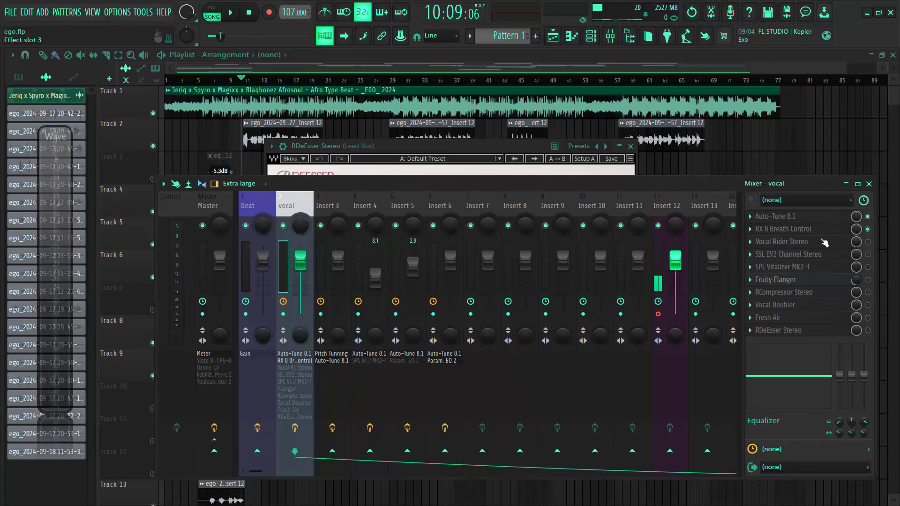
Open Vocal Rider Stereo on the vocal track and play the song from bar 10 with it bypassed
{"action": "left_click", "coordinate": [779, 242]}
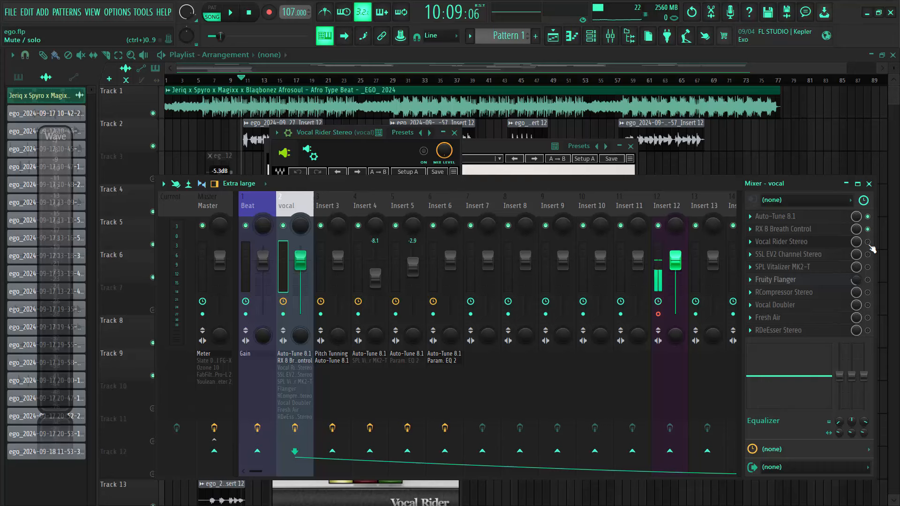
{"action": "key", "text": "space"}
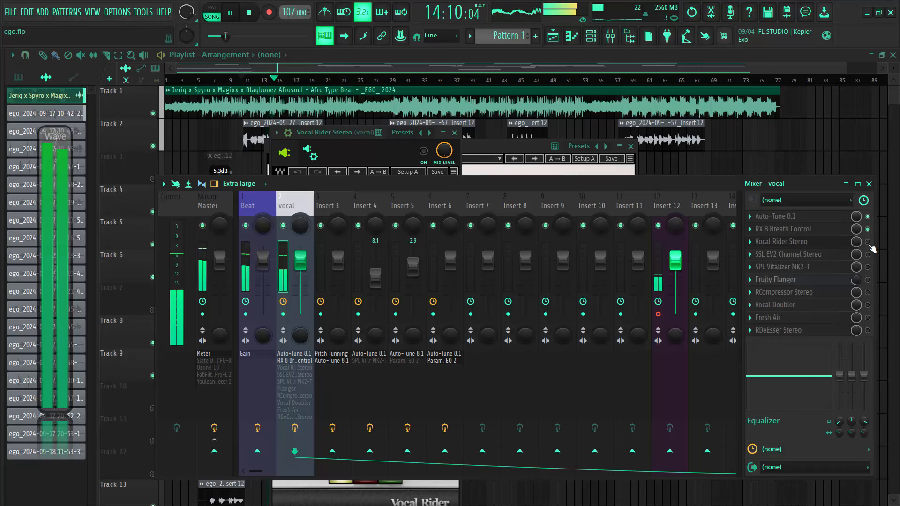
{"action": "key", "text": "space"}
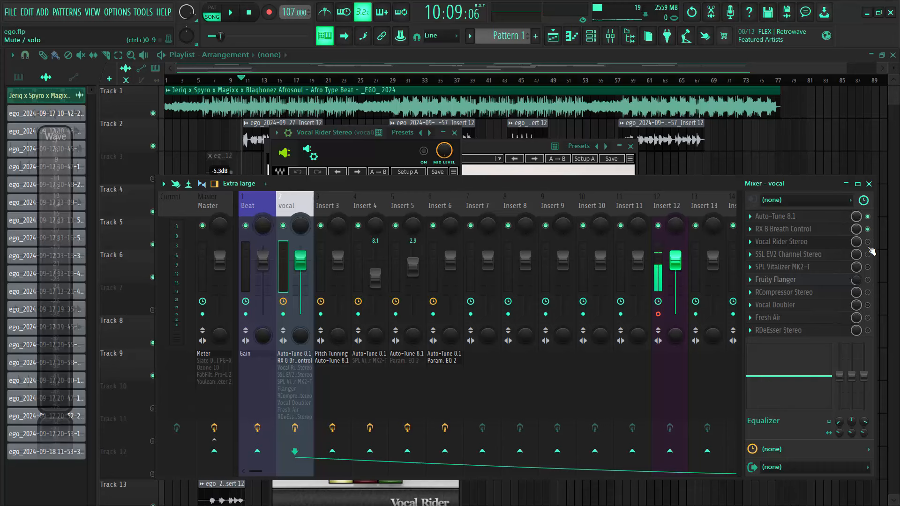
Turn on Vocal Rider Stereo on the vocal track, look over the playlist clips and reopen the plugin's window
{"action": "left_click", "coordinate": [868, 242]}
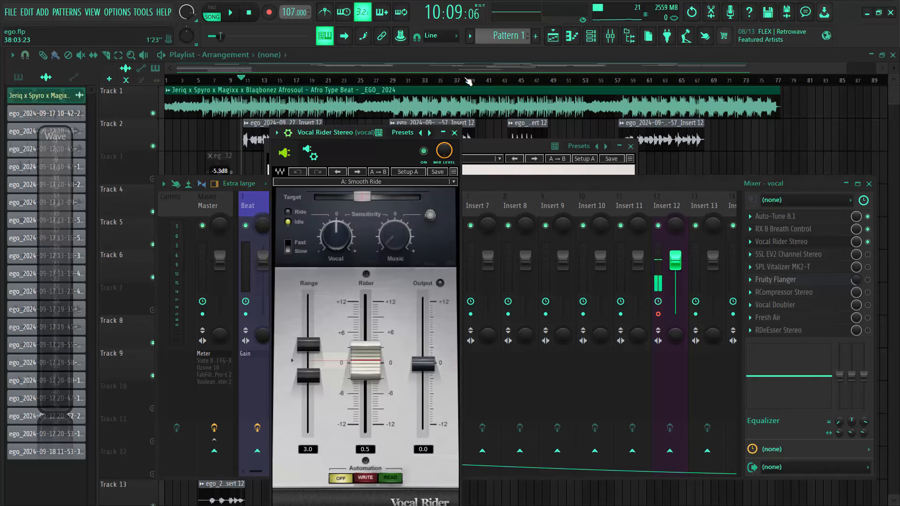
{"action": "left_click", "coordinate": [462, 51]}
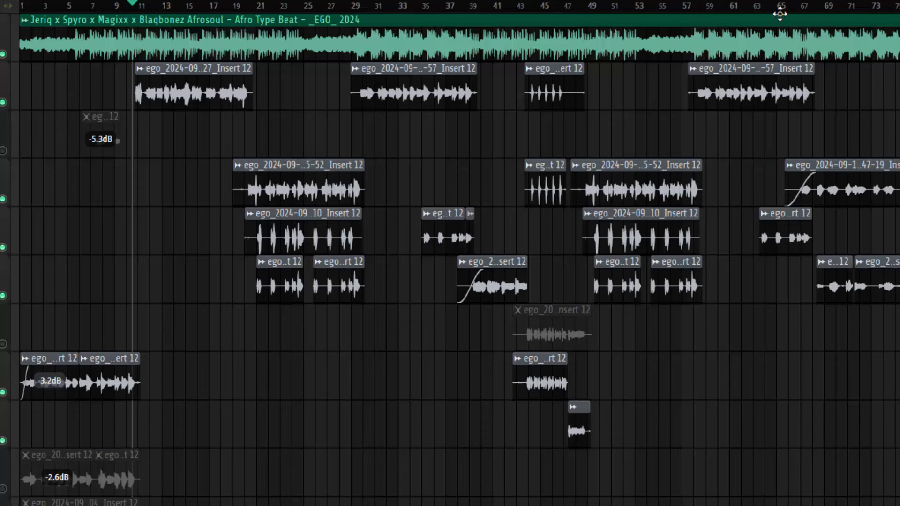
{"action": "key", "text": "F9"}
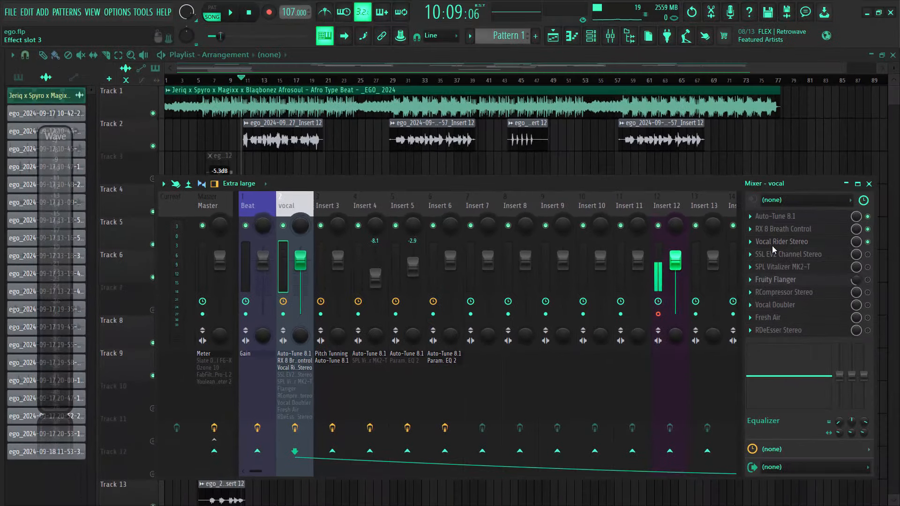
{"action": "left_click", "coordinate": [858, 248]}
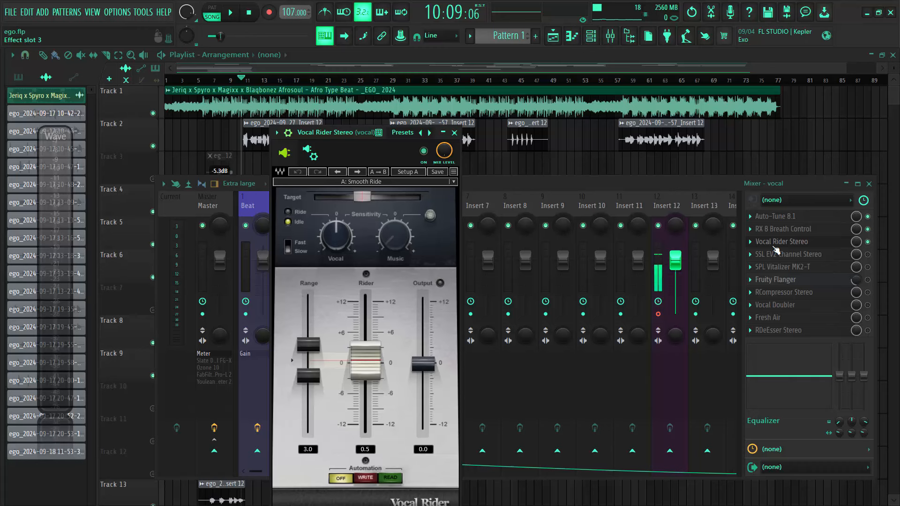
Look through the Vocal Rider factory presets and play the song from bar 10 with Smooth Ride active
{"action": "left_click", "coordinate": [368, 185]}
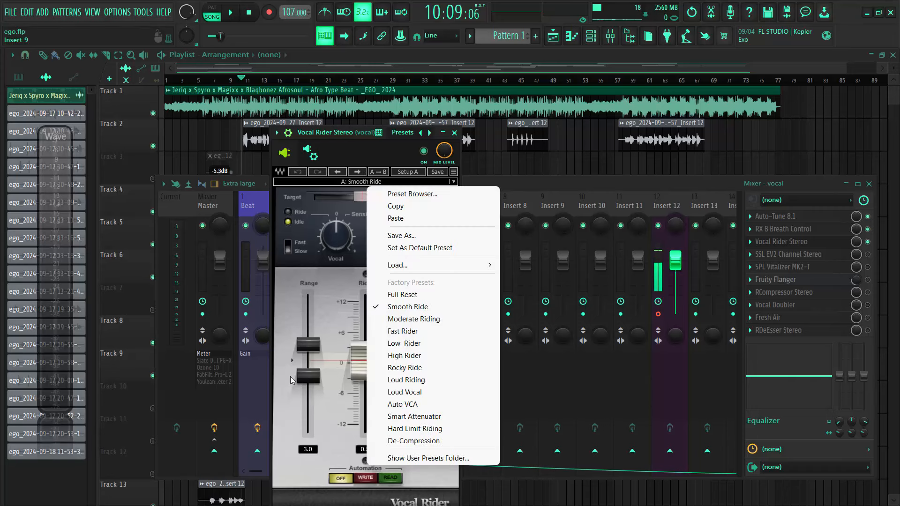
{"action": "left_click", "coordinate": [273, 376]}
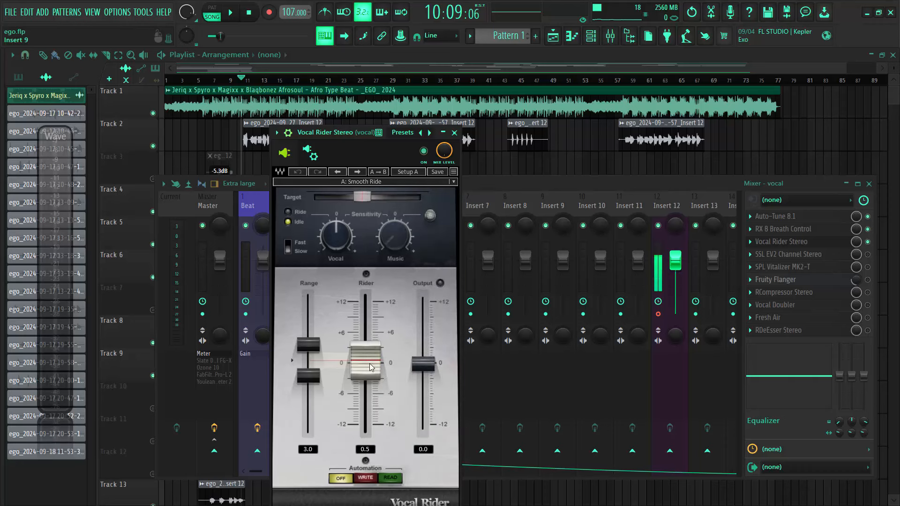
{"action": "key", "text": "space"}
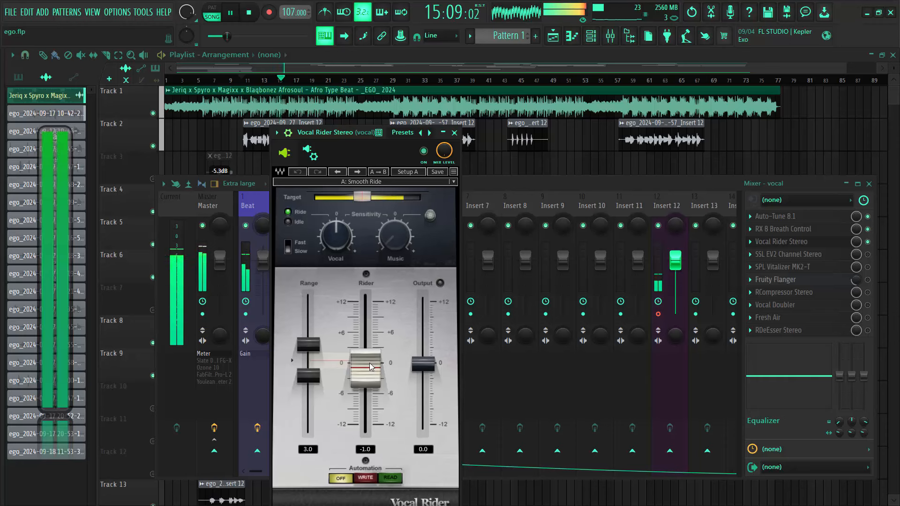
{"action": "key", "text": "space"}
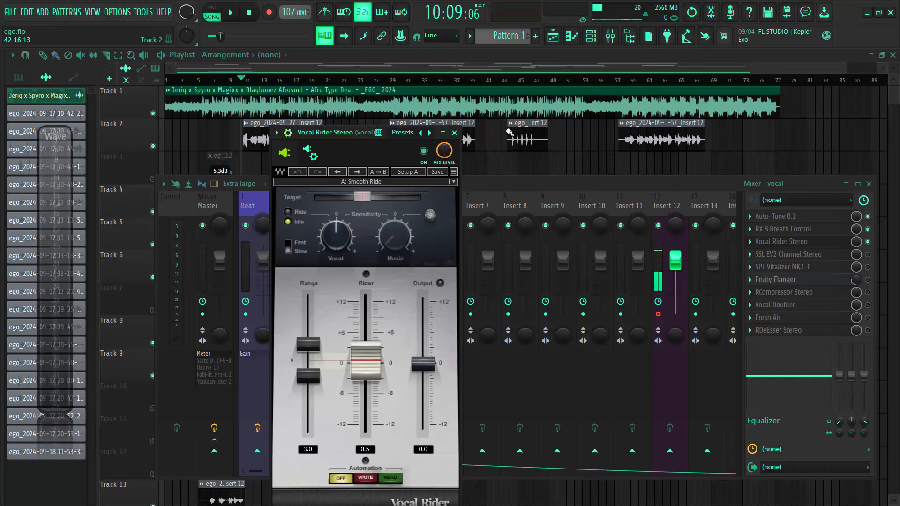
Close Vocal Rider, turn on SSL EV2 Channel Stereo on the vocal track and open its window
{"action": "left_click", "coordinate": [454, 133]}
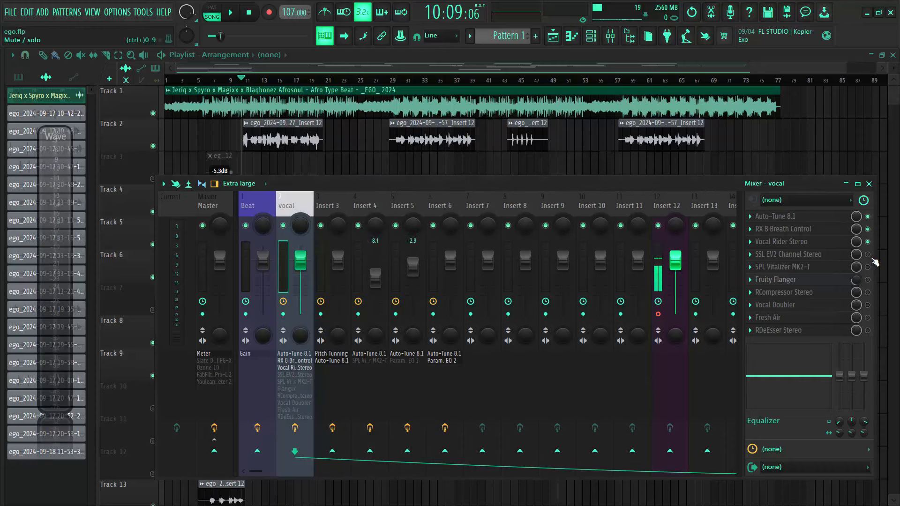
{"action": "left_click", "coordinate": [868, 254]}
{"action": "left_click", "coordinate": [804, 257]}
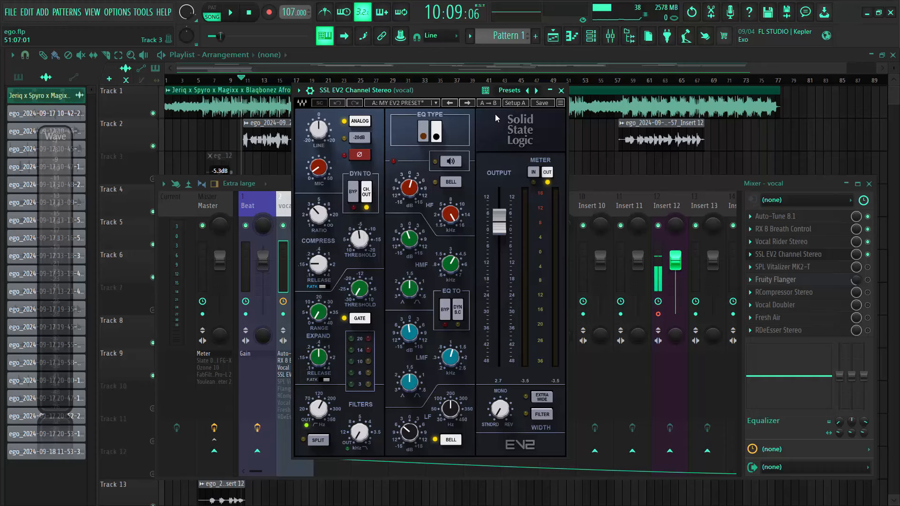
{"action": "left_click_drag", "start_coordinate": [460, 91], "coordinate": [431, 91]}
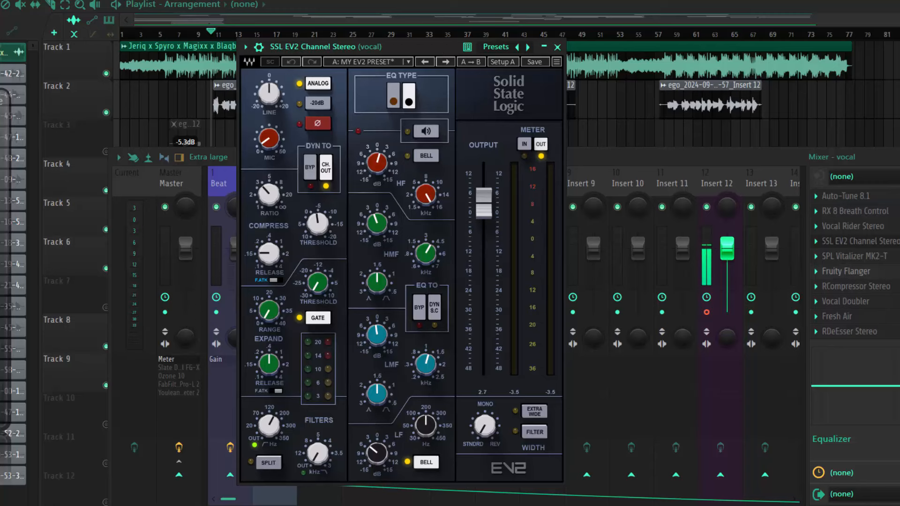
Review the Equalization curve on the Lead Vox track, close it and return to the vocal track in the mixer
{"action": "left_click", "coordinate": [256, 484]}
{"action": "scroll", "coordinate": [290, 479], "scroll_direction": "right", "scroll_amount": 5}
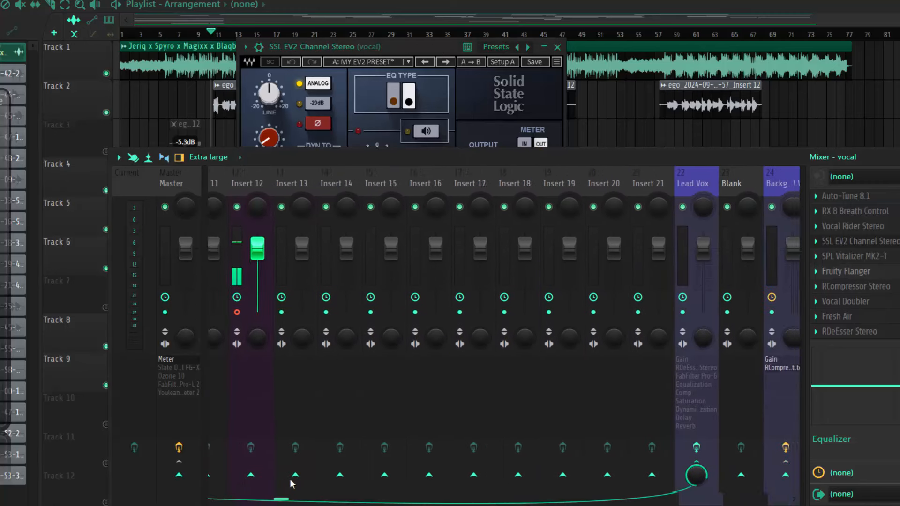
{"action": "scroll", "coordinate": [300, 478], "scroll_direction": "right", "scroll_amount": 6}
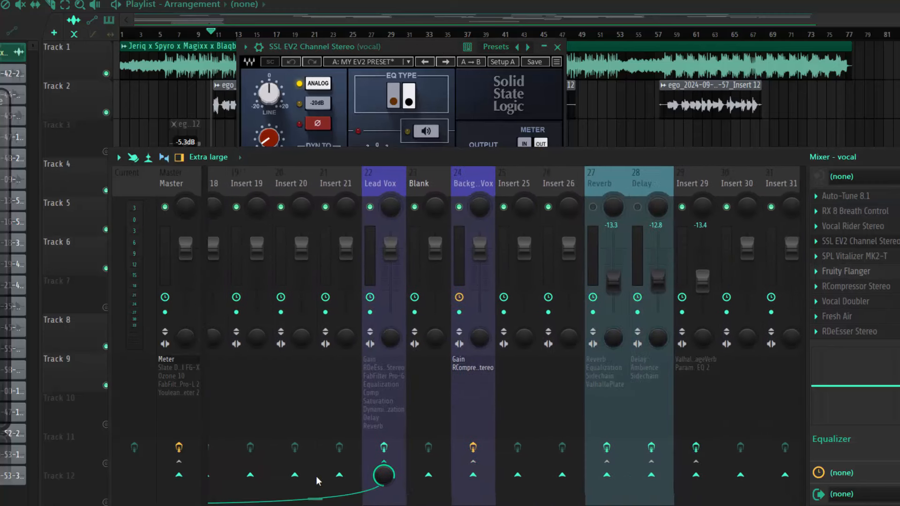
{"action": "left_click", "coordinate": [373, 170]}
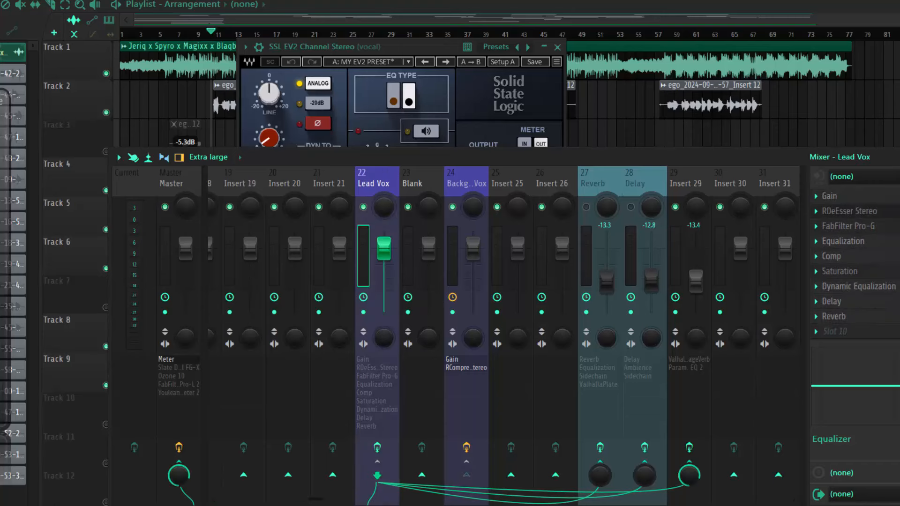
{"action": "left_click", "coordinate": [842, 241]}
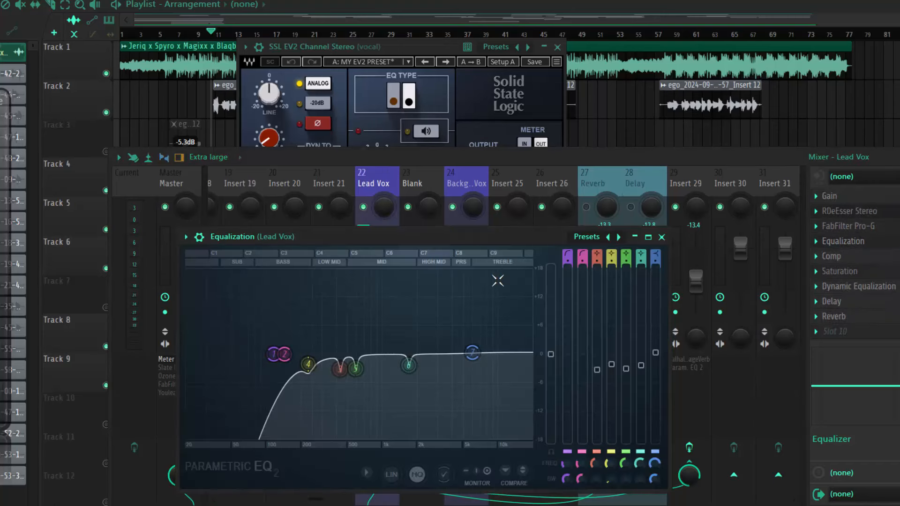
{"action": "left_click_drag", "start_coordinate": [468, 231], "coordinate": [526, 184]}
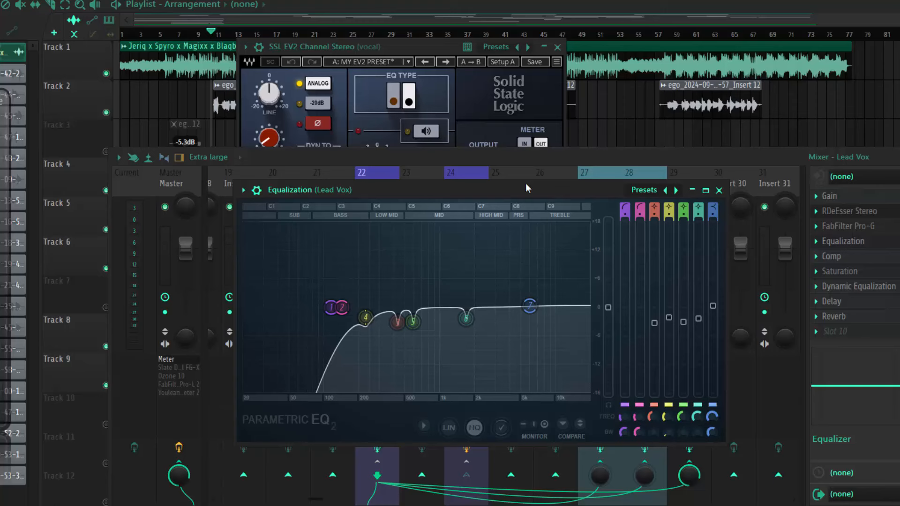
{"action": "left_click", "coordinate": [721, 191]}
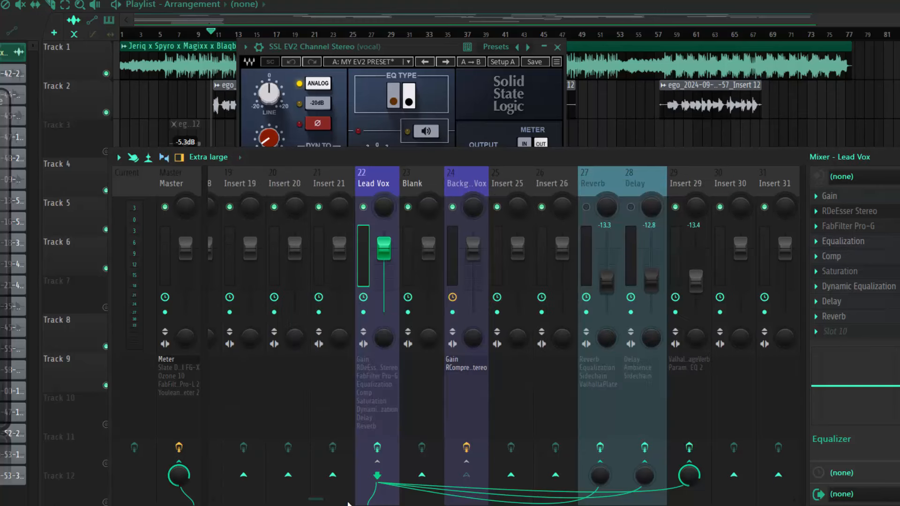
{"action": "left_click_drag", "start_coordinate": [315, 499], "coordinate": [225, 488]}
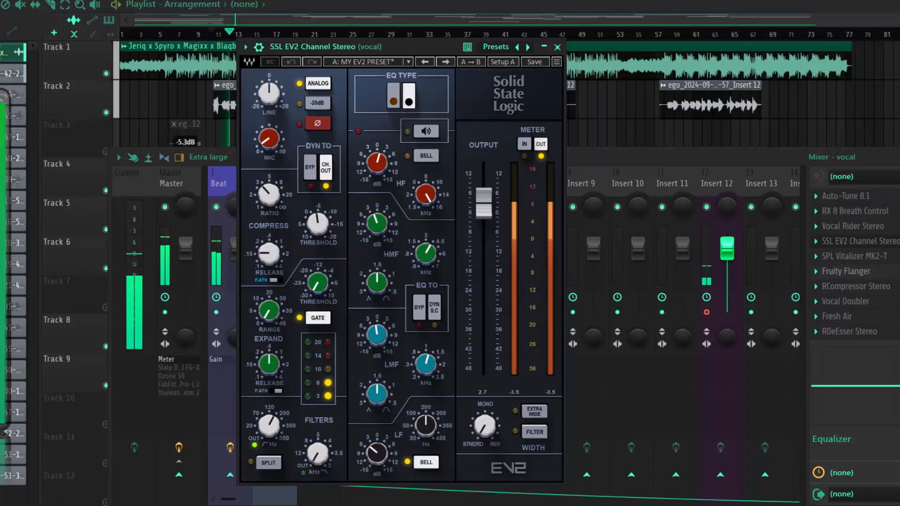
Compare the vocal during playback with SSL EV2 Channel Stereo bypassed and active, and stop the song
{"action": "left_click", "coordinate": [896, 181]}
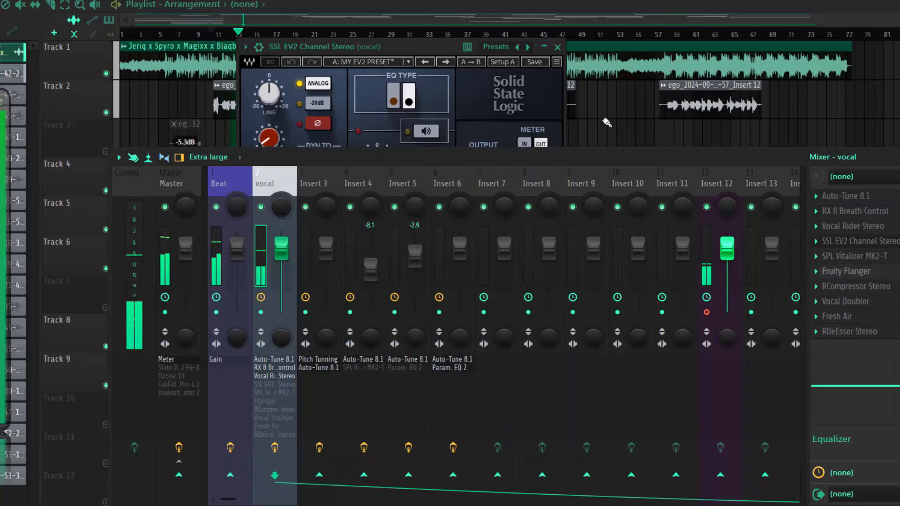
{"action": "left_click", "coordinate": [429, 46]}
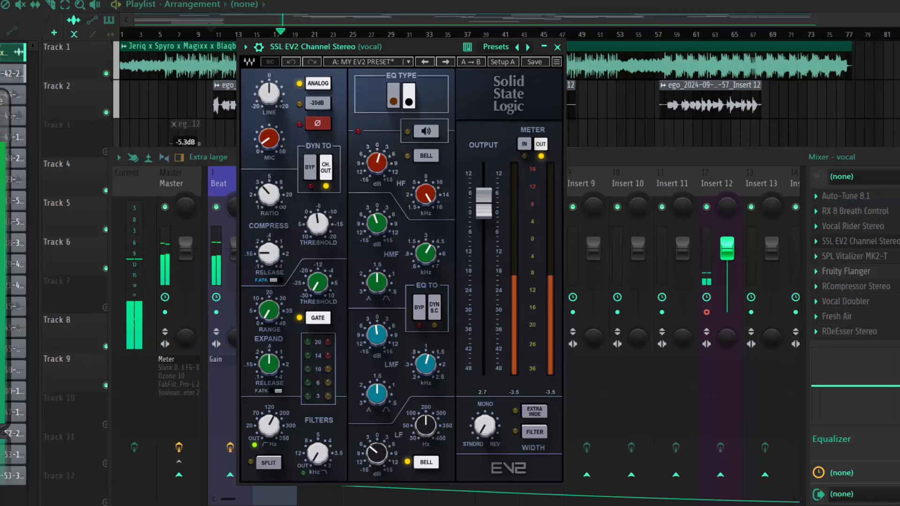
{"action": "key", "text": "space"}
{"action": "key", "text": "F9"}
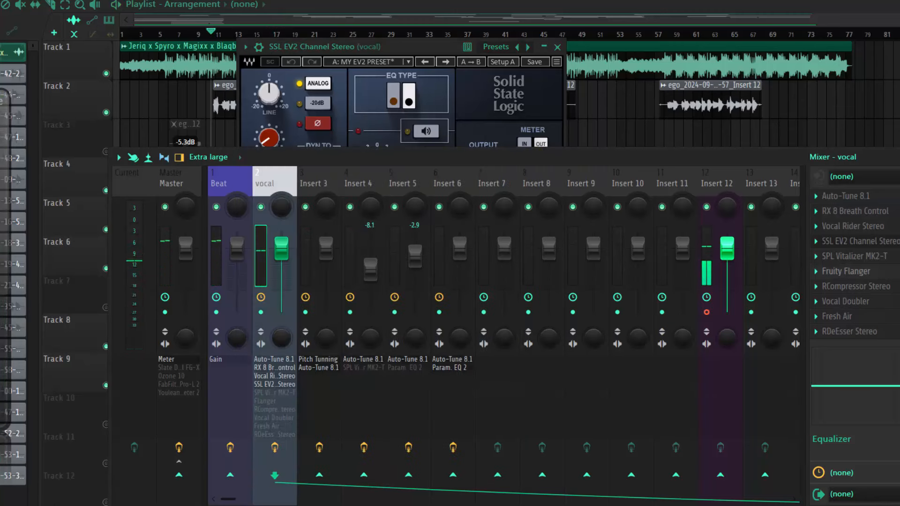
Review the filter, EQ, mic gain and compressor settings of SSL EV2 Channel Stereo and close its window
{"action": "left_click", "coordinate": [354, 43]}
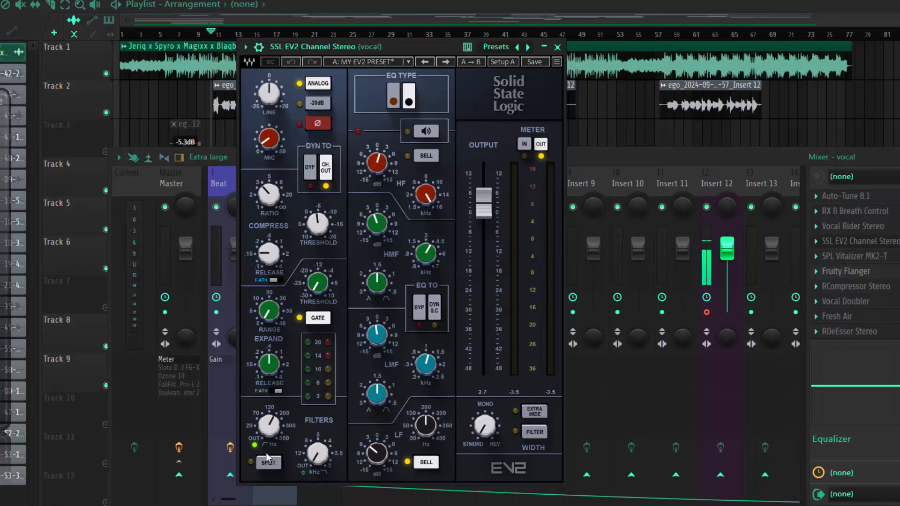
{"action": "left_click_drag", "start_coordinate": [277, 426], "coordinate": [276, 421]}
{"action": "mouse_move", "coordinate": [430, 258]}
{"action": "mouse_move", "coordinate": [376, 229]}
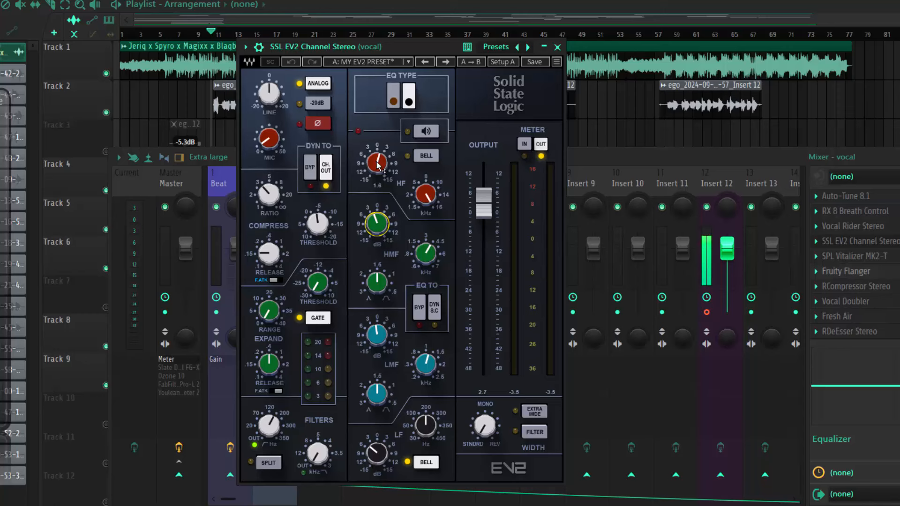
{"action": "mouse_move", "coordinate": [273, 149]}
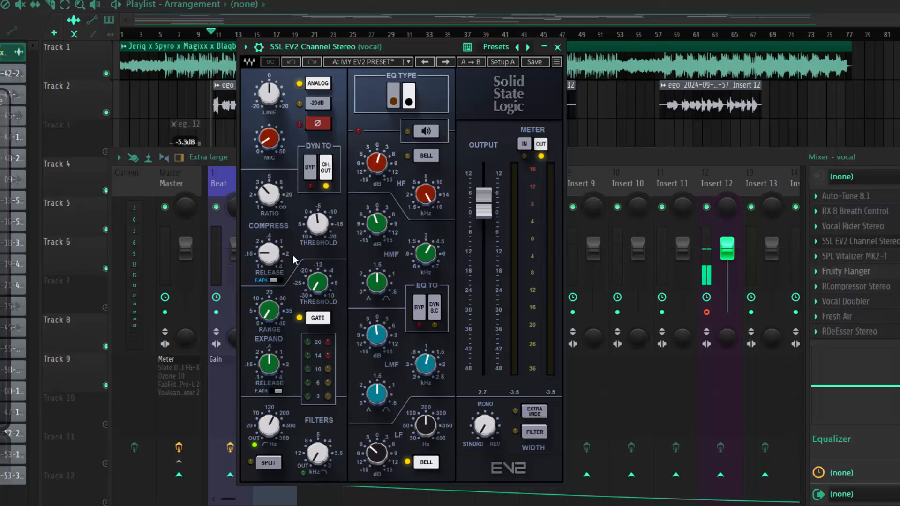
{"action": "mouse_move", "coordinate": [318, 229]}
{"action": "left_click", "coordinate": [557, 48]}
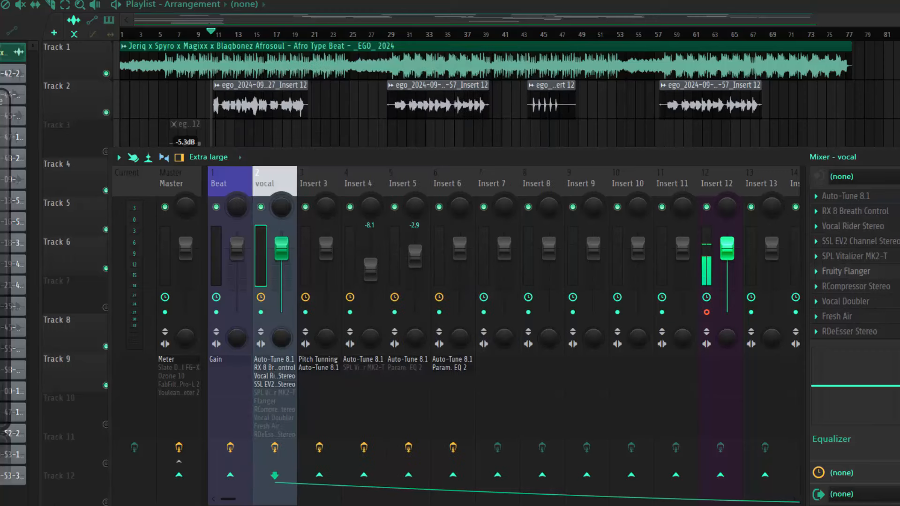
Turn on SPL Vitalizer MK2-T on the vocal track, review its settings and play the song from bar 10
{"action": "left_click", "coordinate": [884, 261]}
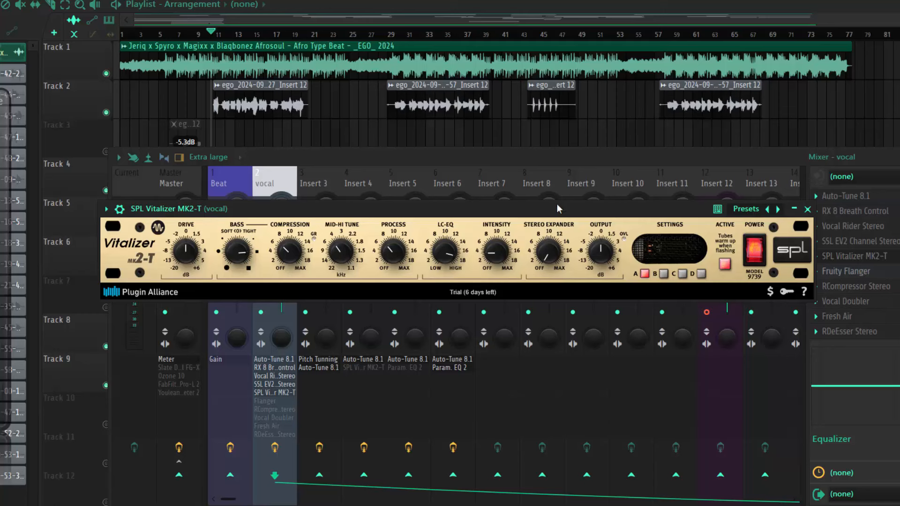
{"action": "left_click_drag", "start_coordinate": [557, 205], "coordinate": [545, 206]}
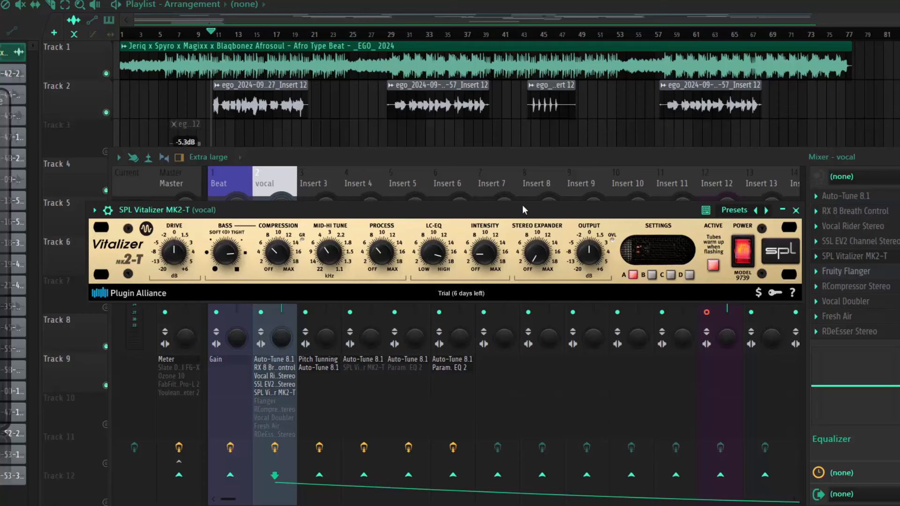
{"action": "key", "text": "space"}
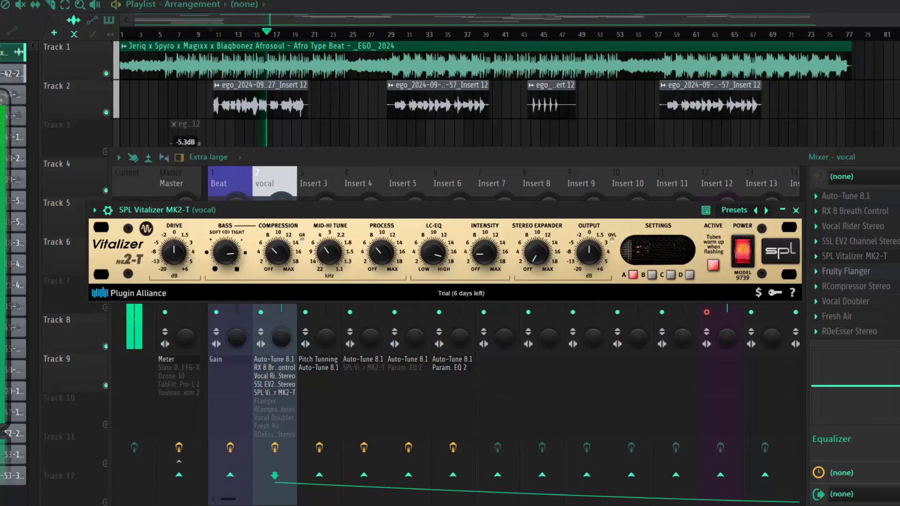
Check the Lead Vox track's effect chain during playback, return to the vocal track and stop the song
{"action": "key", "text": "super"}
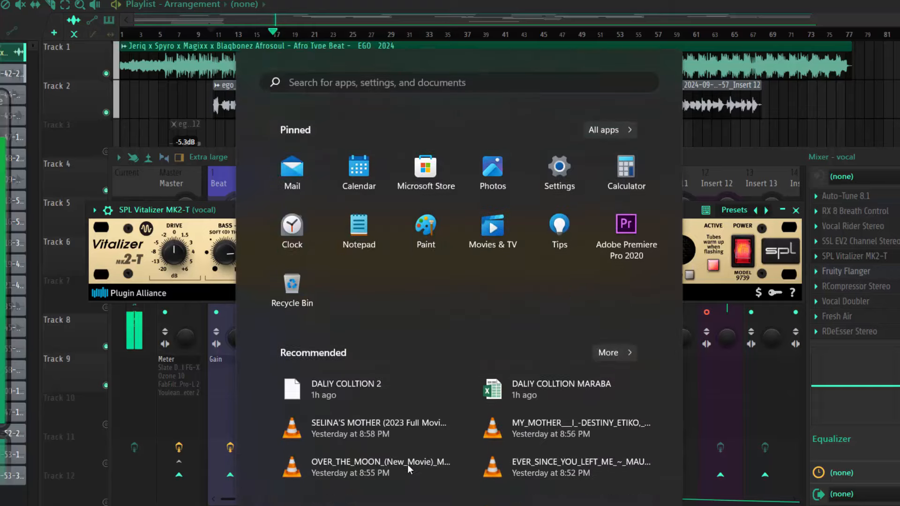
{"action": "left_click", "coordinate": [278, 504]}
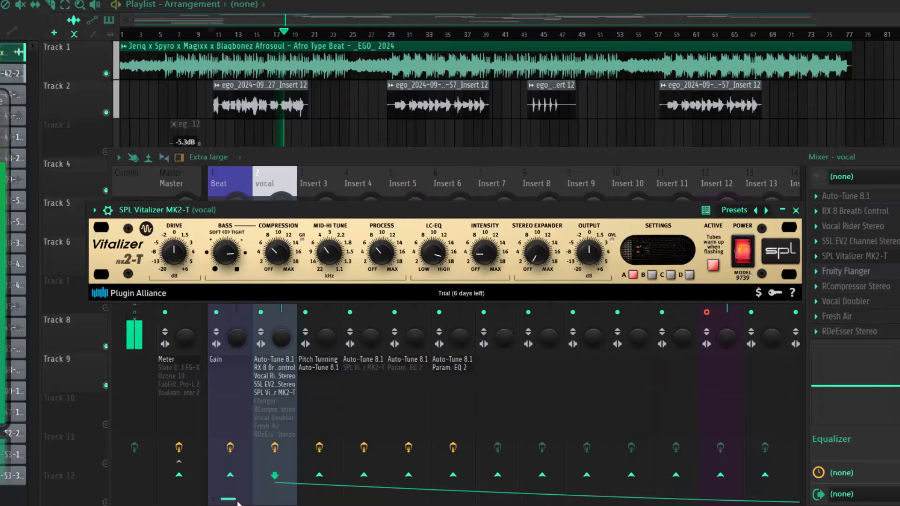
{"action": "left_click_drag", "start_coordinate": [234, 501], "coordinate": [303, 467]}
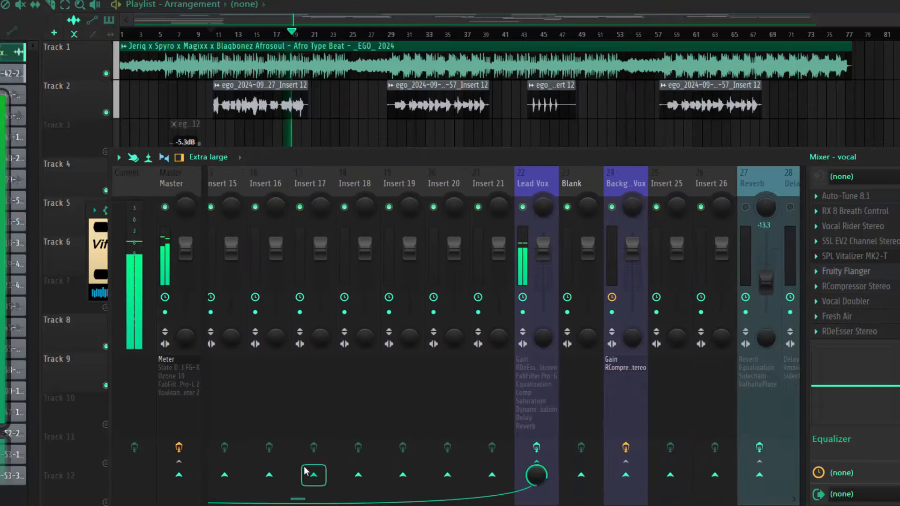
{"action": "left_click", "coordinate": [533, 173]}
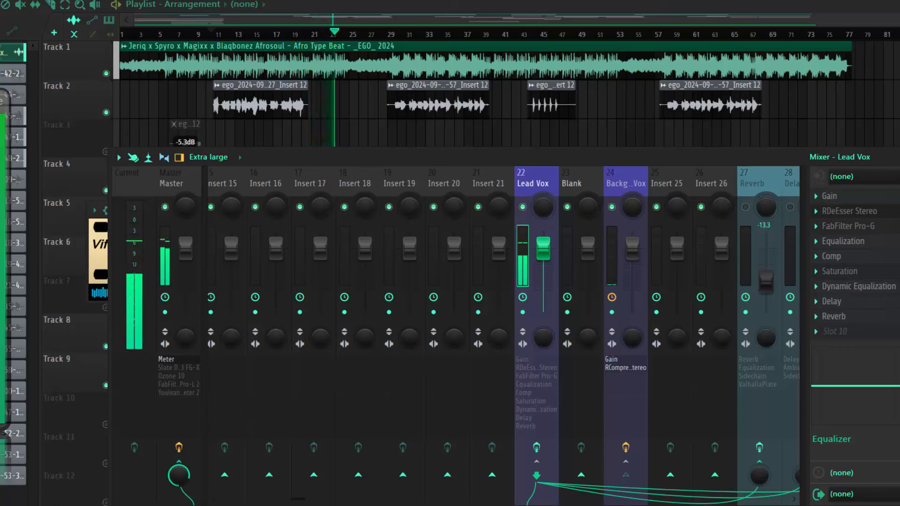
{"action": "left_click_drag", "start_coordinate": [303, 500], "coordinate": [184, 465]}
{"action": "left_click", "coordinate": [272, 183]}
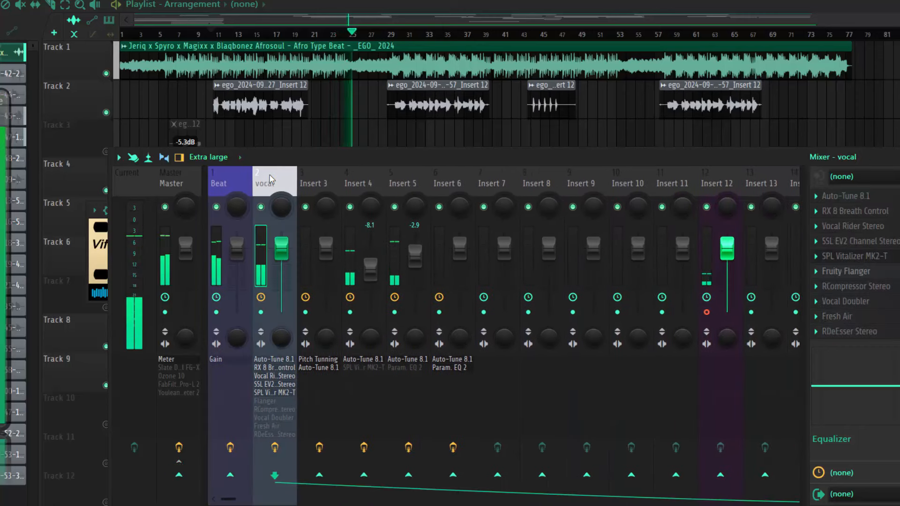
{"action": "key", "text": "space"}
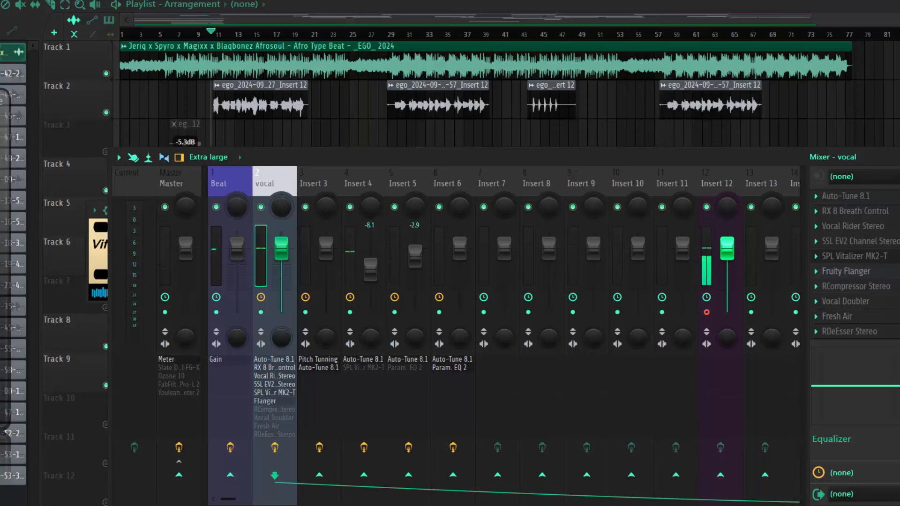
Review Fruity Flanger's settings on the vocal track, close its window and play the song from bar 10 with it active
{"action": "left_click", "coordinate": [846, 271]}
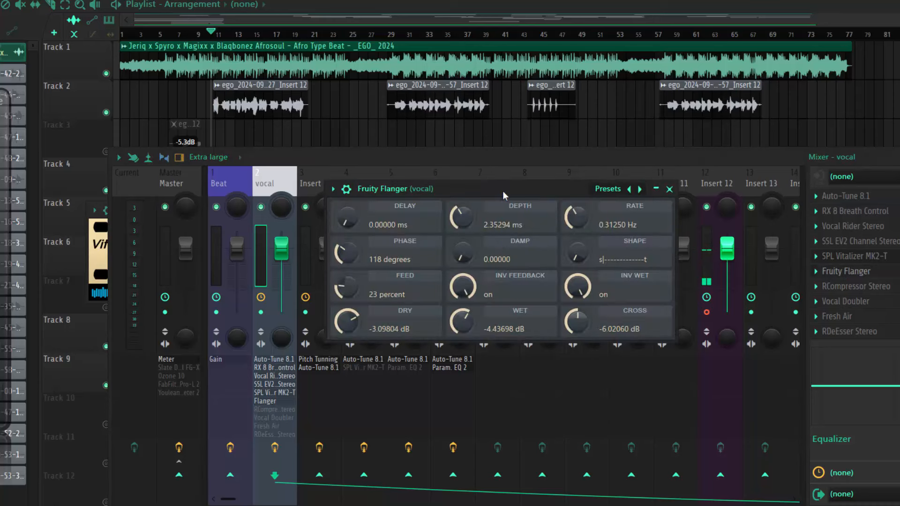
{"action": "left_click_drag", "start_coordinate": [503, 190], "coordinate": [466, 187]}
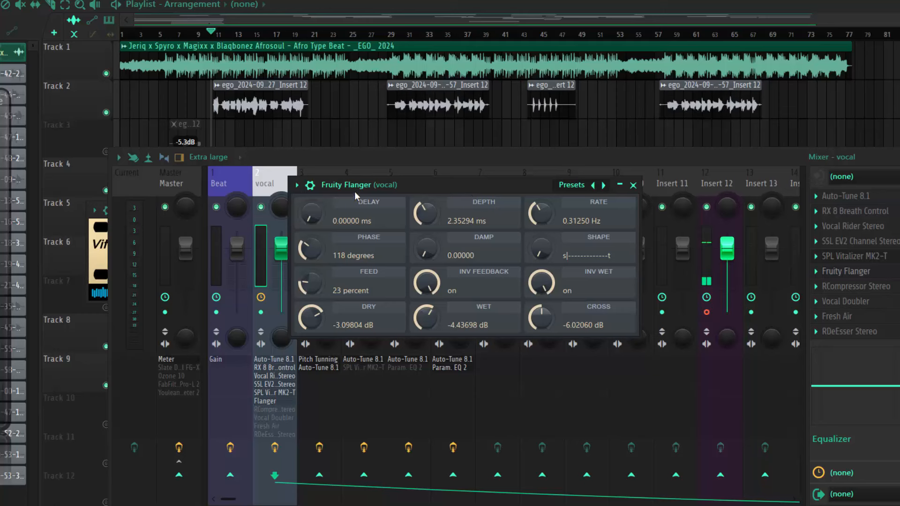
{"action": "left_click", "coordinate": [634, 184]}
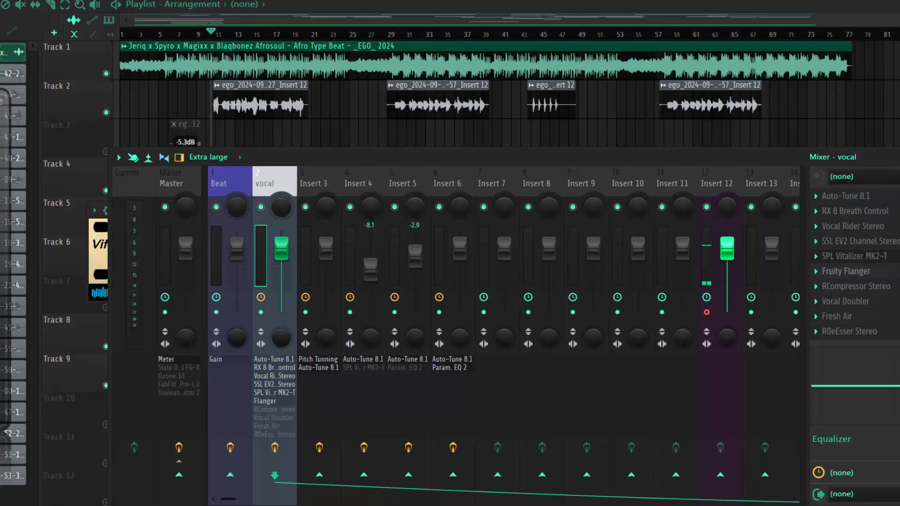
{"action": "key", "text": "space"}
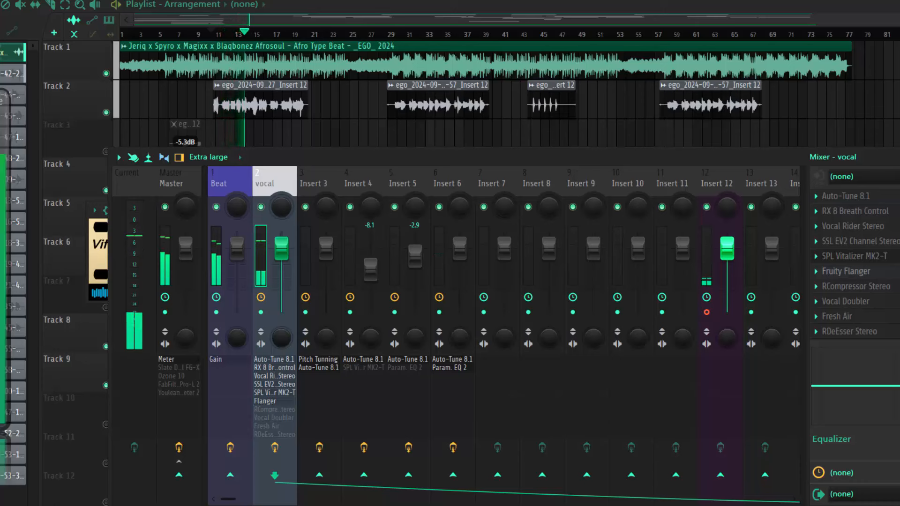
{"action": "key", "text": "space"}
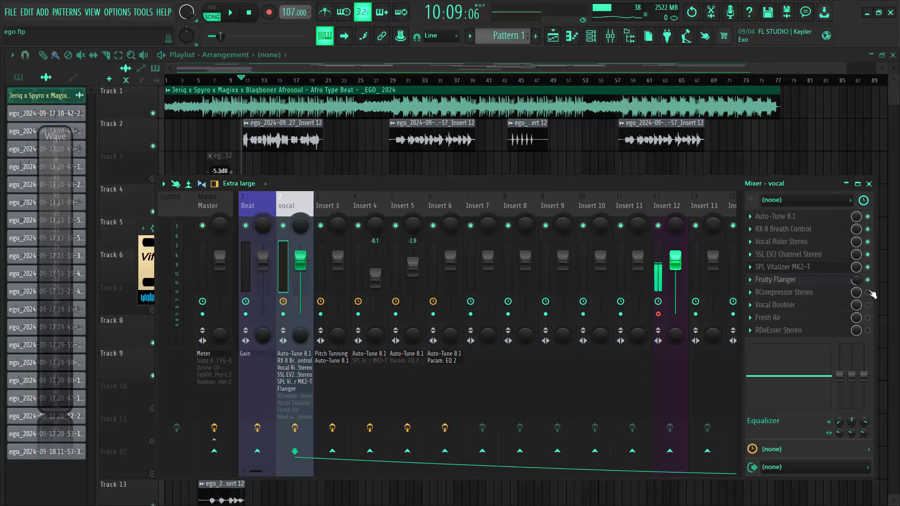
Turn on RCompressor Stereo on the vocal track, review its threshold, ratio, attack and release, and play the song from bar 10
{"action": "left_click", "coordinate": [868, 293]}
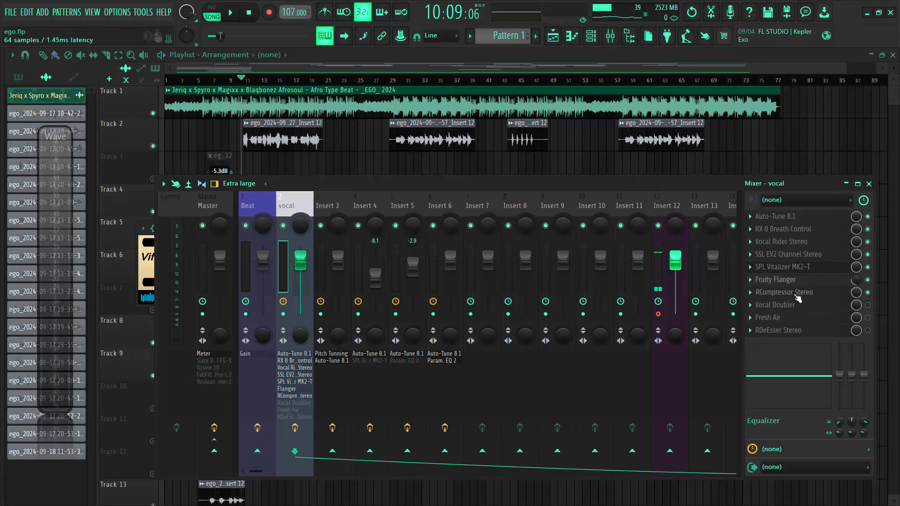
{"action": "left_click", "coordinate": [792, 293]}
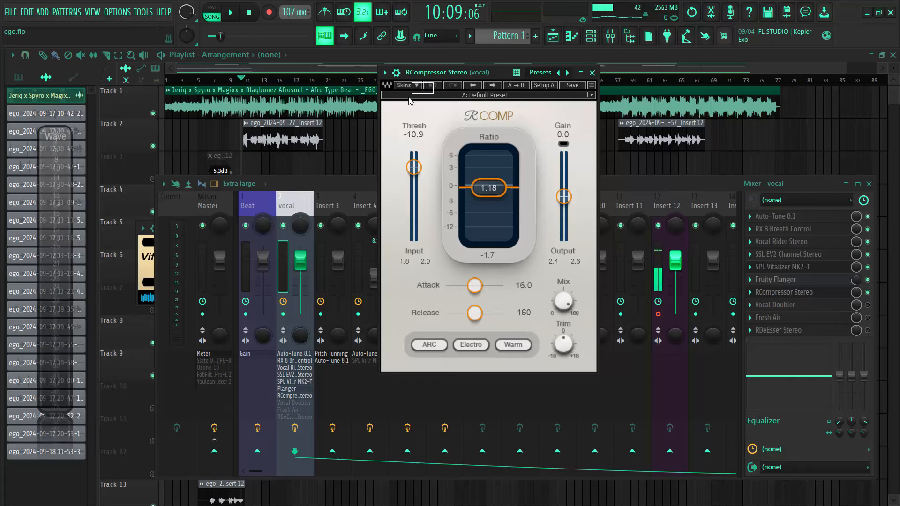
{"action": "left_click_drag", "start_coordinate": [452, 74], "coordinate": [404, 89]}
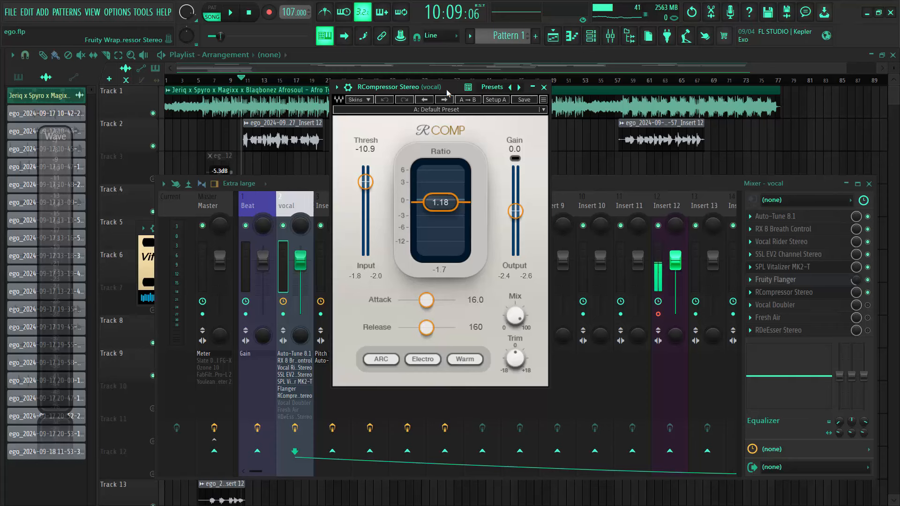
{"action": "key", "text": "space"}
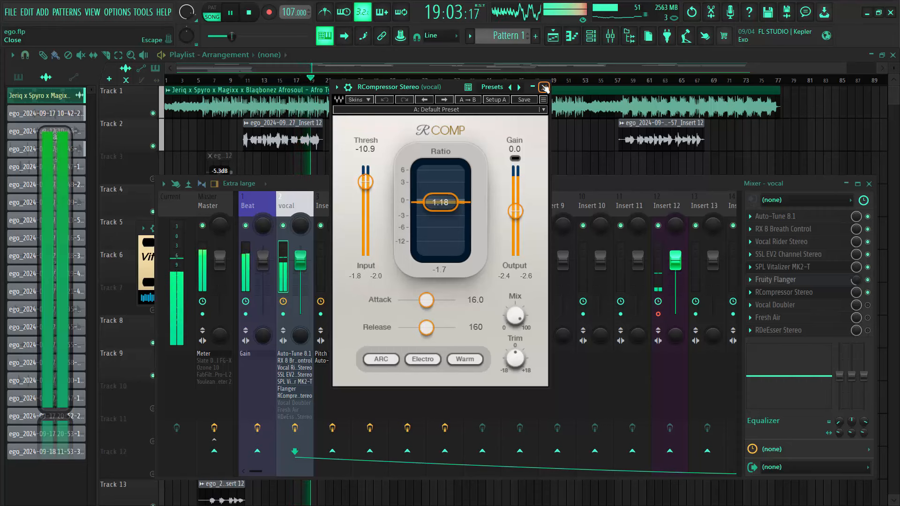
Stop the song, turn on Vocal Doubler on the vocal track and open its settings in place of RCompressor's
{"action": "key", "text": "space"}
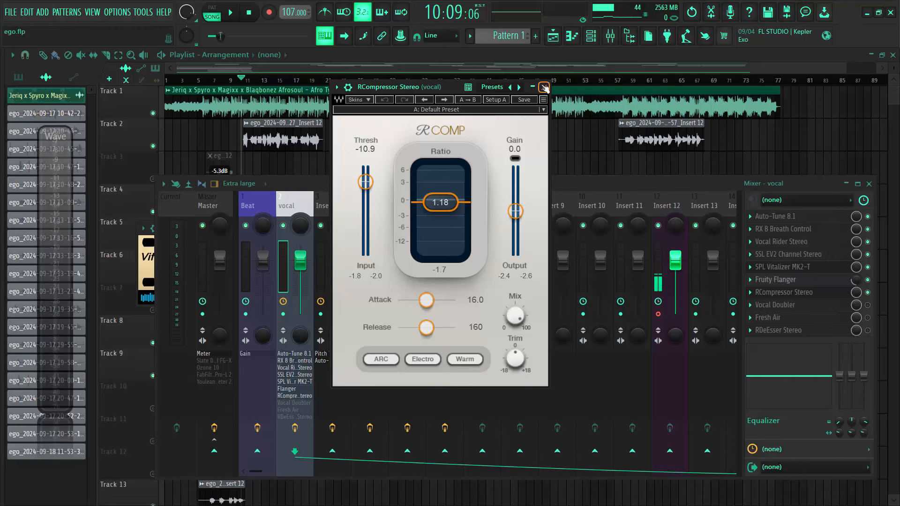
{"action": "left_click", "coordinate": [544, 88]}
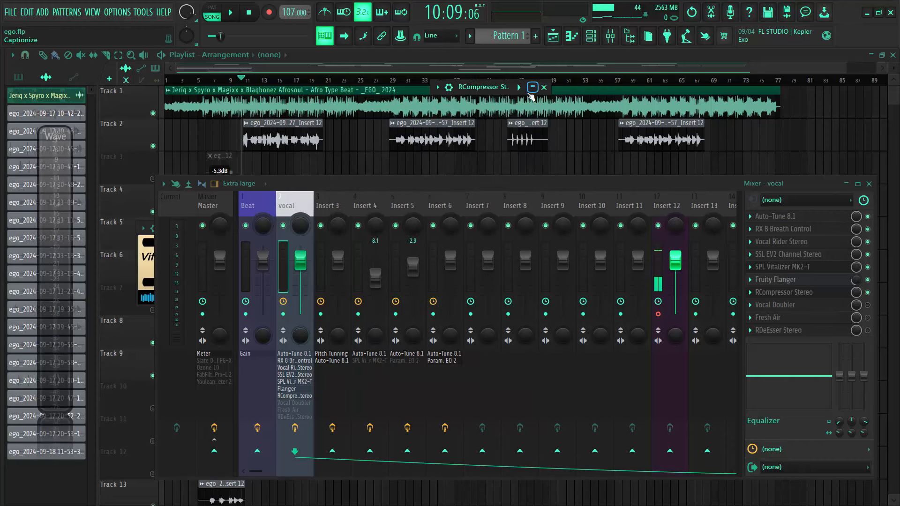
{"action": "left_click", "coordinate": [867, 305]}
{"action": "left_click", "coordinate": [775, 305]}
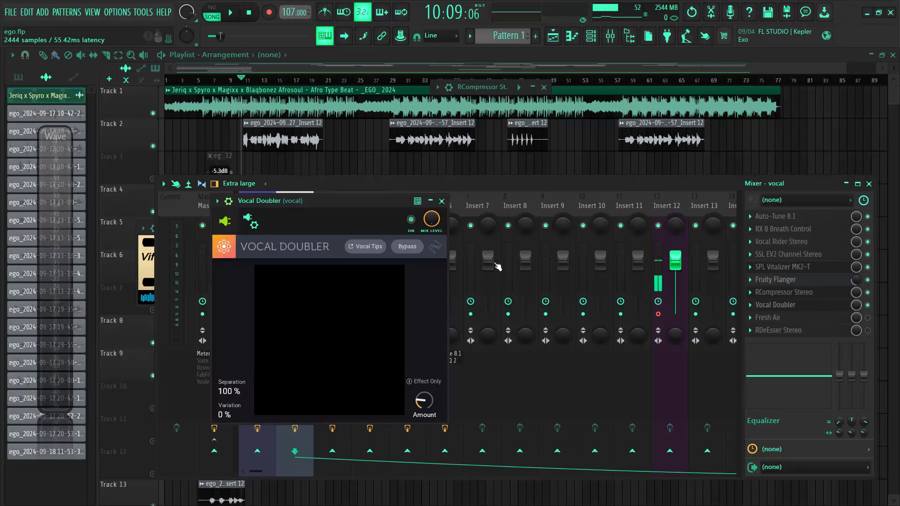
{"action": "left_click_drag", "start_coordinate": [370, 202], "coordinate": [481, 152]}
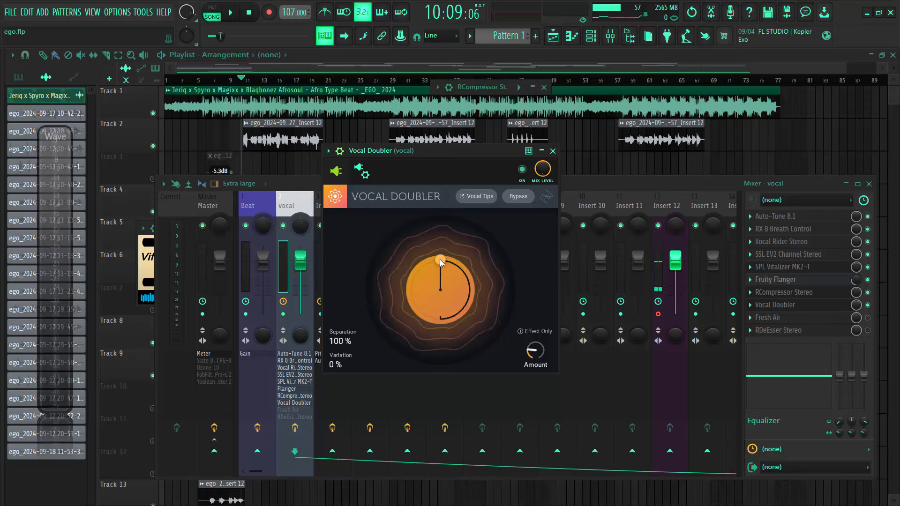
Try Vocal Doubler's separation and variation handle, test a higher Amount while the song plays, and undo the change
{"action": "mouse_move", "coordinate": [439, 260]}
{"action": "left_mouse_down"}
{"action": "mouse_move", "coordinate": [492, 250]}
{"action": "mouse_move", "coordinate": [502, 270]}
{"action": "mouse_move", "coordinate": [474, 250]}
{"action": "mouse_move", "coordinate": [434, 244]}
{"action": "left_mouse_up"}
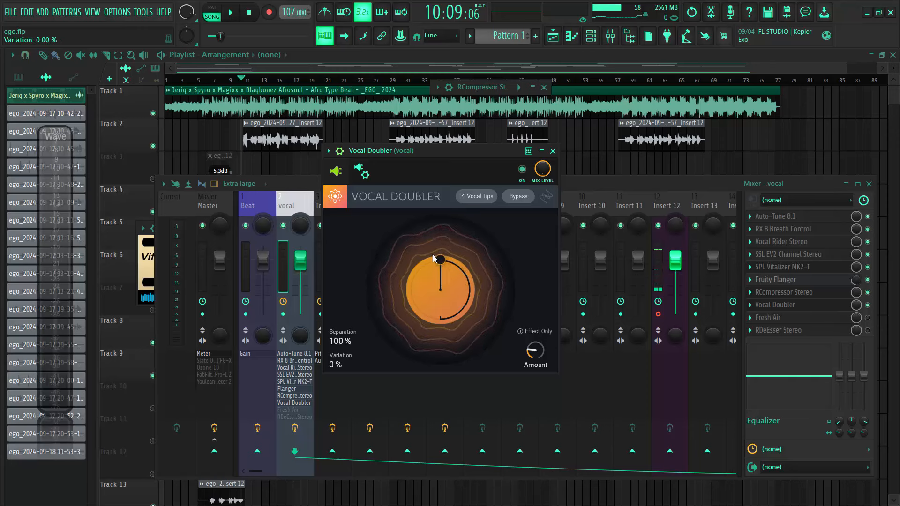
{"action": "key", "text": "ctrl+z"}
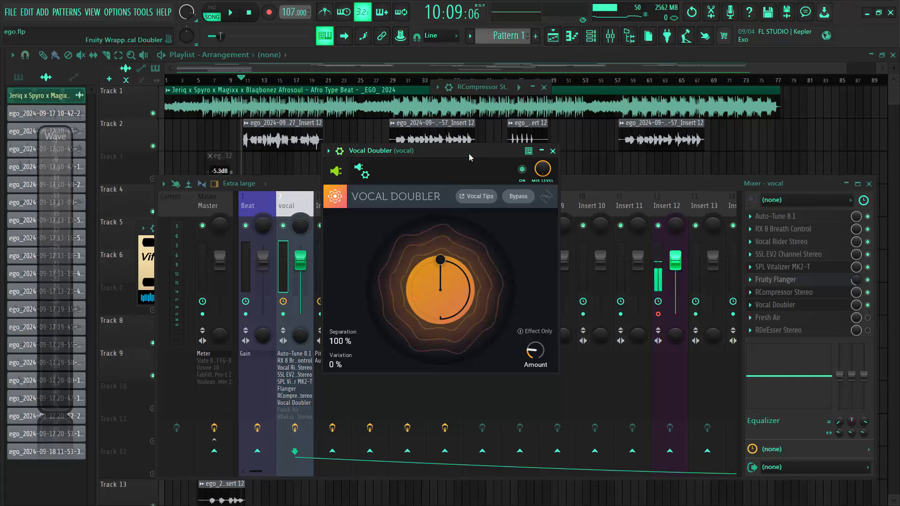
{"action": "key", "text": "space"}
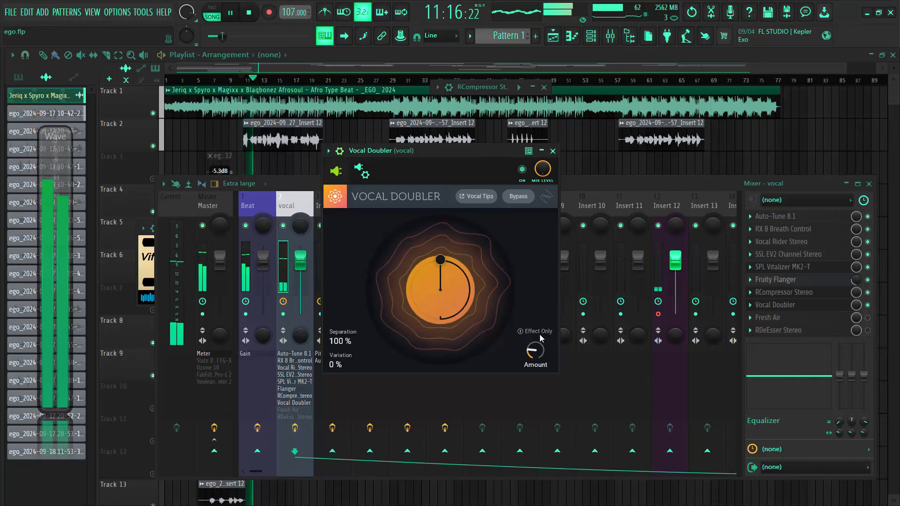
{"action": "left_click_drag", "start_coordinate": [535, 349], "coordinate": [556, 208]}
{"action": "key", "text": "space"}
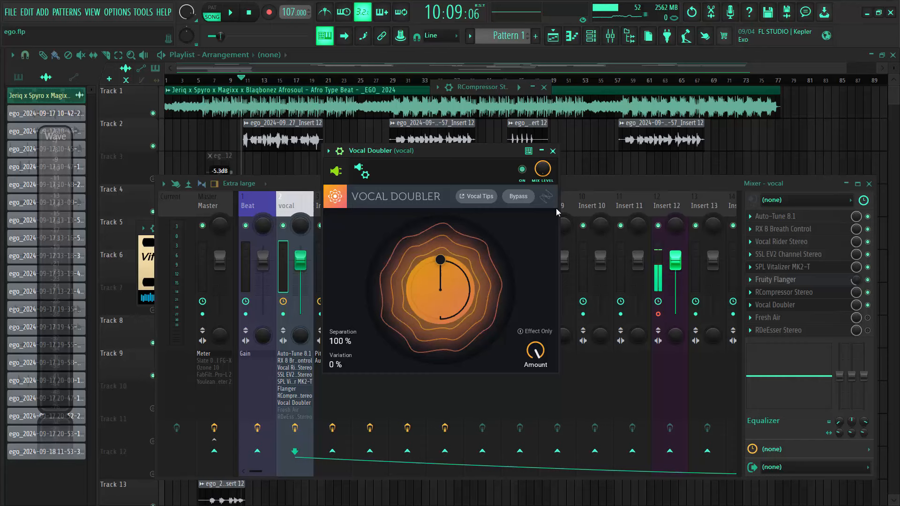
{"action": "key", "text": "ctrl+z"}
Play the song from bar 10 with Vocal Doubler active, stop it and close the plugin's window
{"action": "key", "text": "space"}
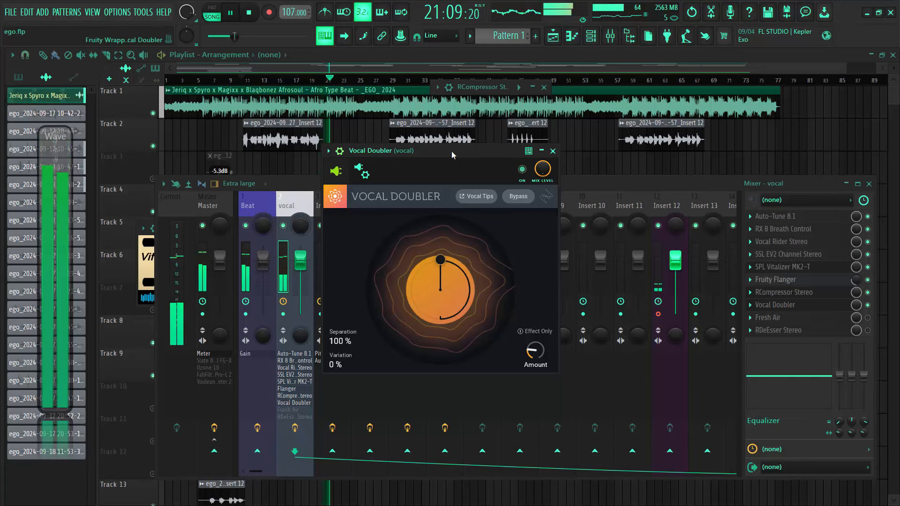
{"action": "key", "text": "space"}
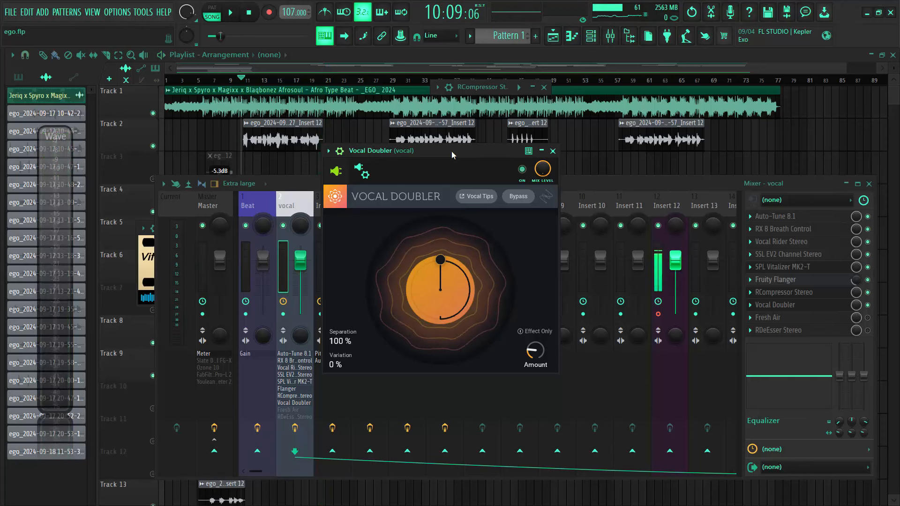
{"action": "left_click", "coordinate": [553, 151]}
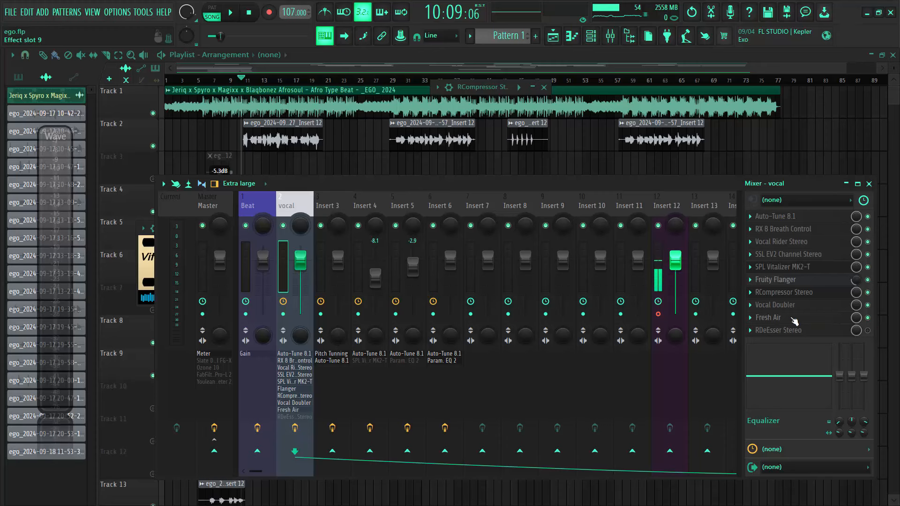
Turn on Fresh Air on the vocal track and review its factory presets, keeping Vocal Bus Presence
{"action": "left_click", "coordinate": [778, 318]}
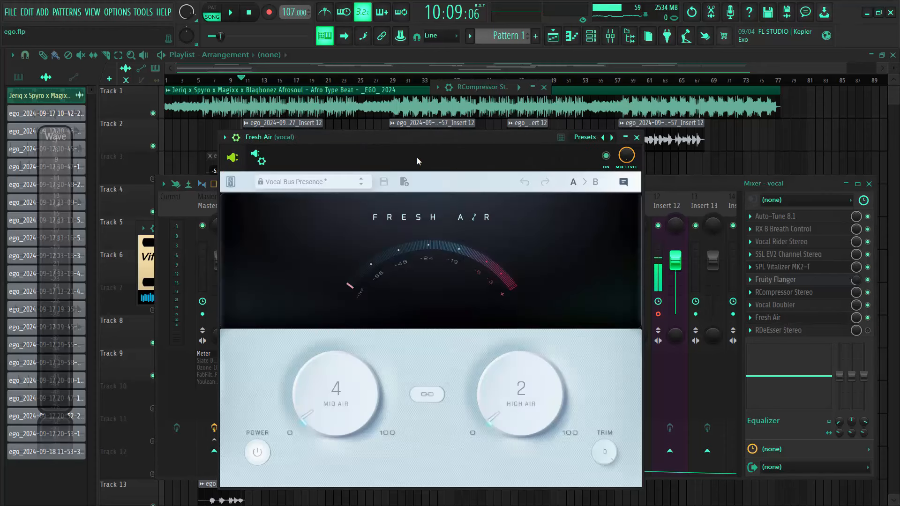
{"action": "left_click_drag", "start_coordinate": [408, 140], "coordinate": [411, 106]}
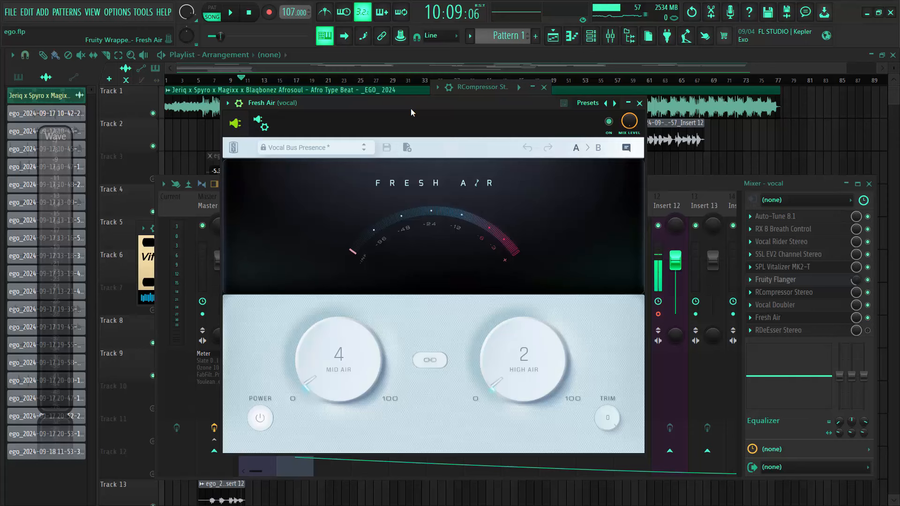
{"action": "left_click", "coordinate": [339, 149]}
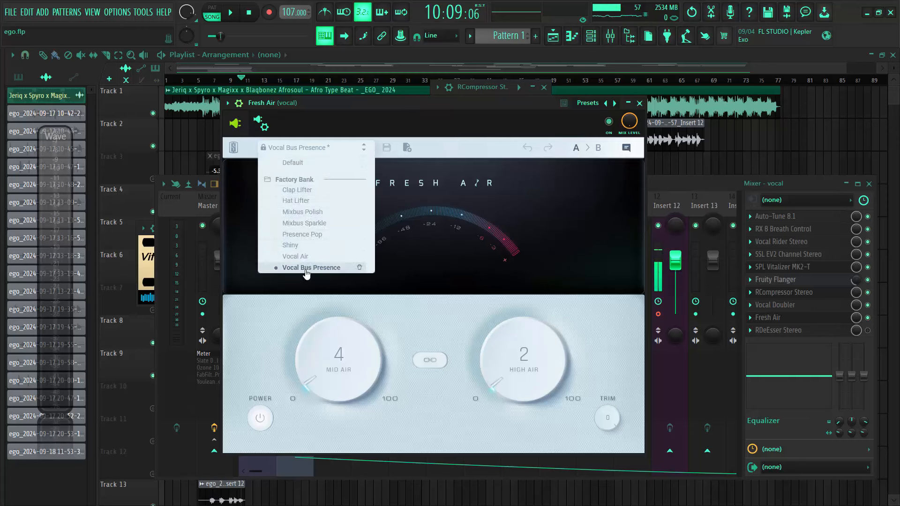
{"action": "left_click", "coordinate": [304, 308]}
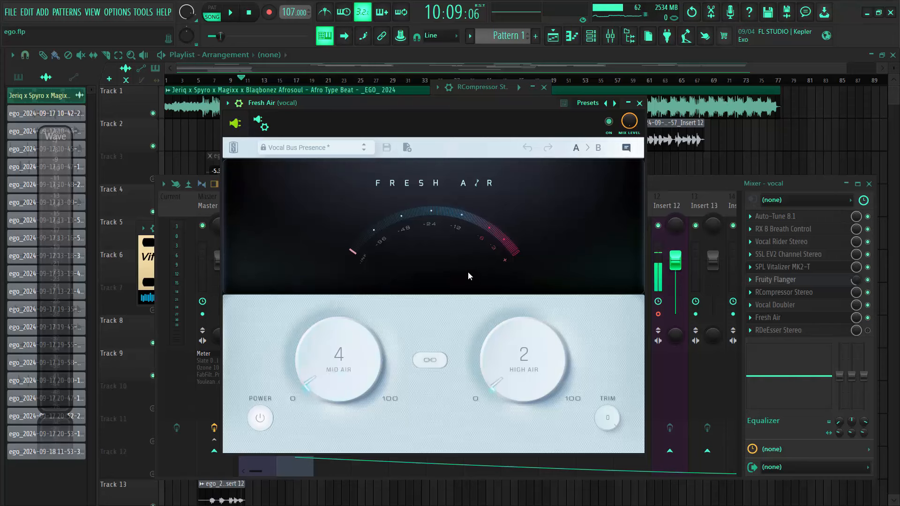
Play the song from bar 10 with Fresh Air active, stop it and close the plugin's window
{"action": "key", "text": "space"}
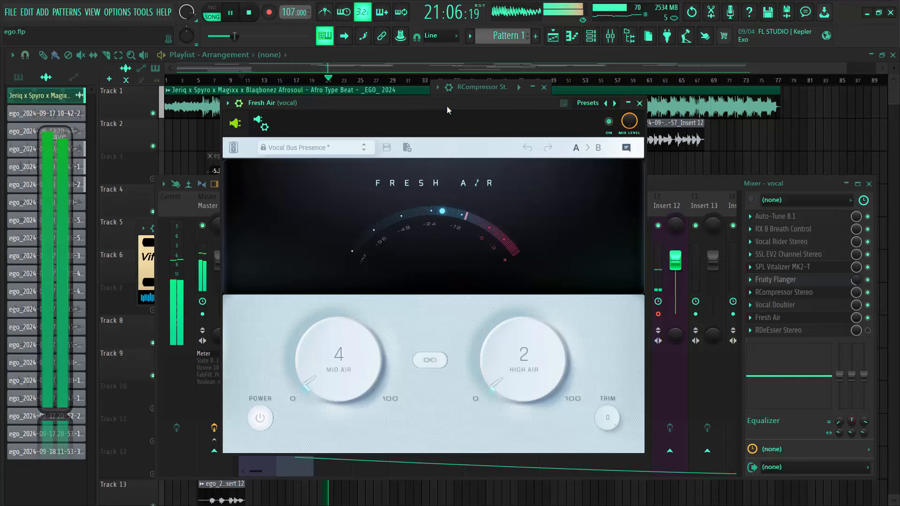
{"action": "key", "text": "space"}
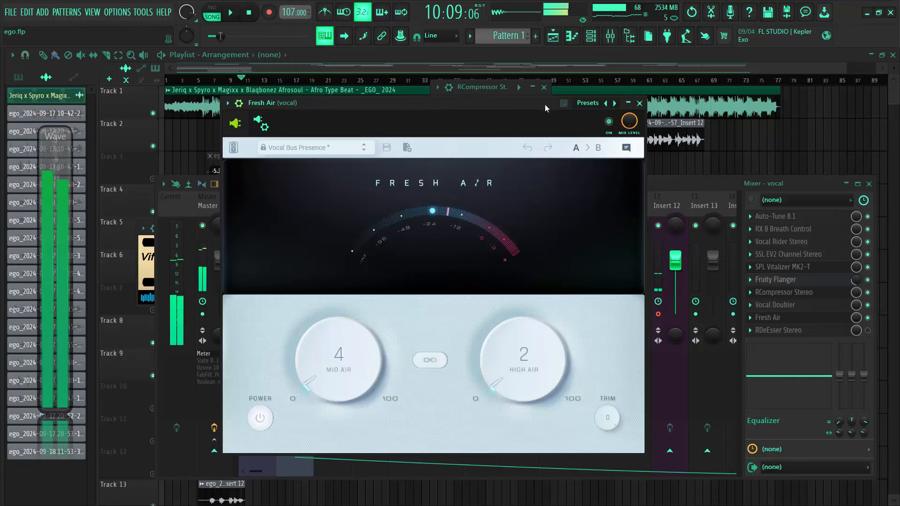
{"action": "left_click", "coordinate": [640, 103]}
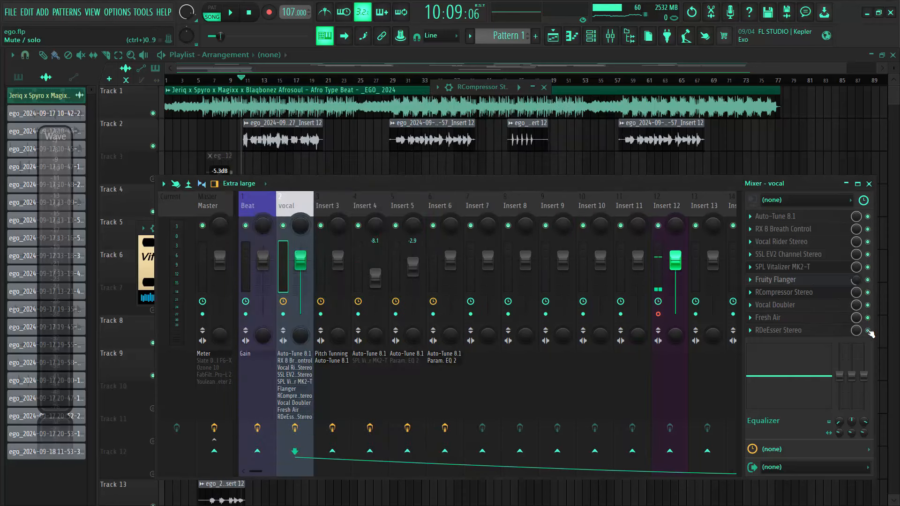
Turn on RDeEsser Stereo on the vocal track, review its threshold, range and frequency, and play the song from bar 10
{"action": "left_click", "coordinate": [776, 333]}
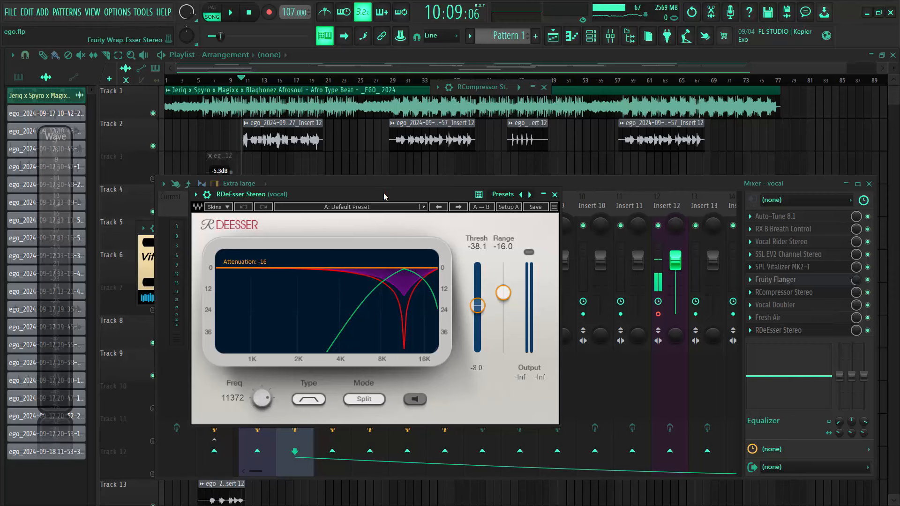
{"action": "left_click_drag", "start_coordinate": [383, 193], "coordinate": [420, 145]}
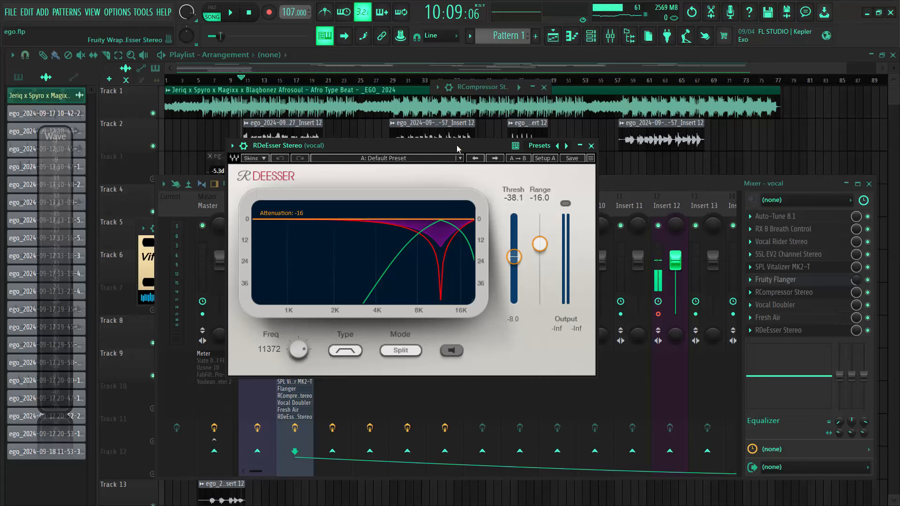
{"action": "key", "text": "space"}
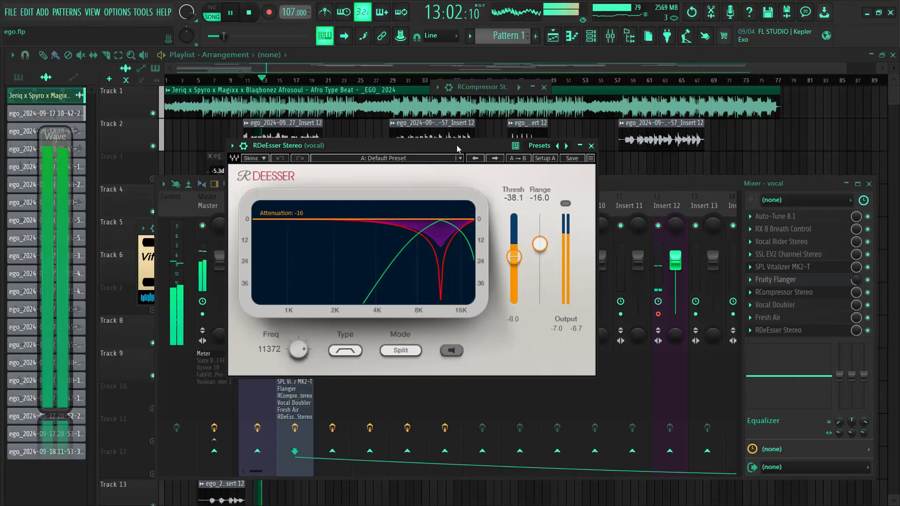
{"action": "left_click", "coordinate": [591, 146]}
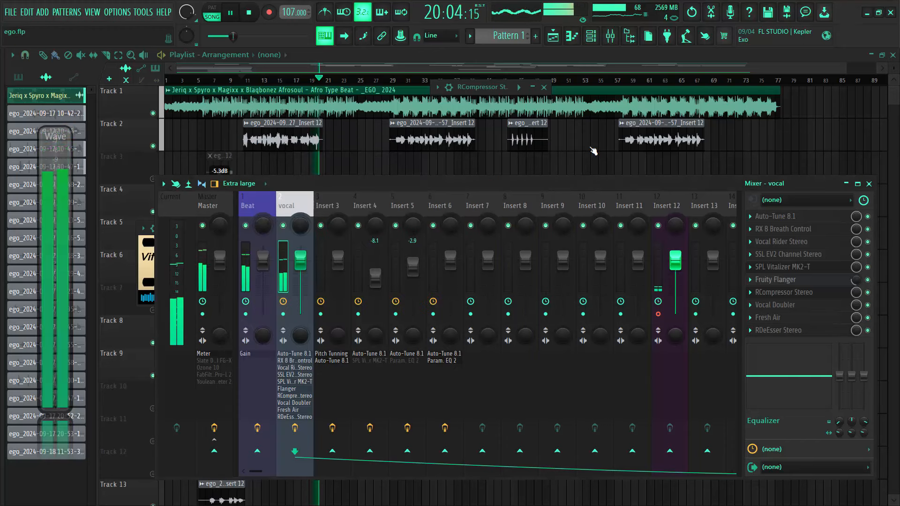
{"action": "key", "text": "space"}
Select the Lead Vox track, turn on all of its effects from Gain to Reverb and play the song from bar 10
{"action": "scroll", "coordinate": [279, 472], "scroll_direction": "right", "scroll_amount": 1}
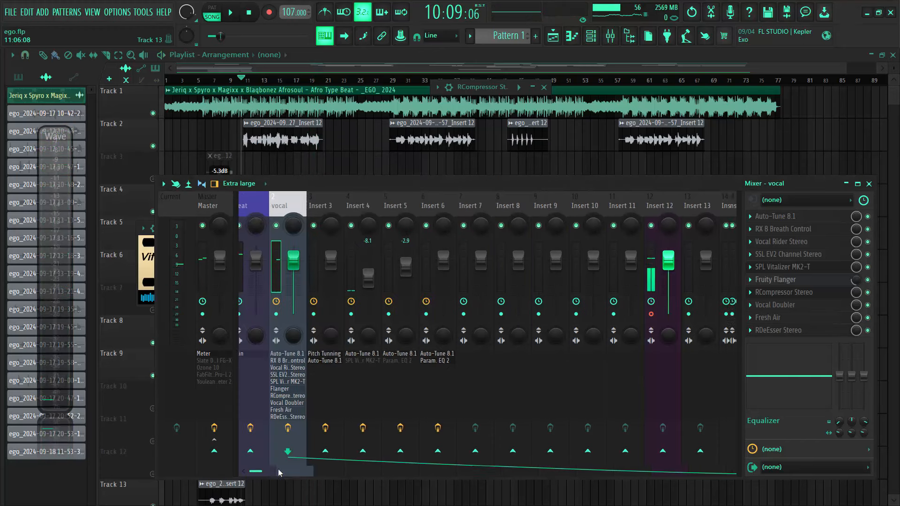
{"action": "scroll", "coordinate": [279, 473], "scroll_direction": "right", "scroll_amount": 5}
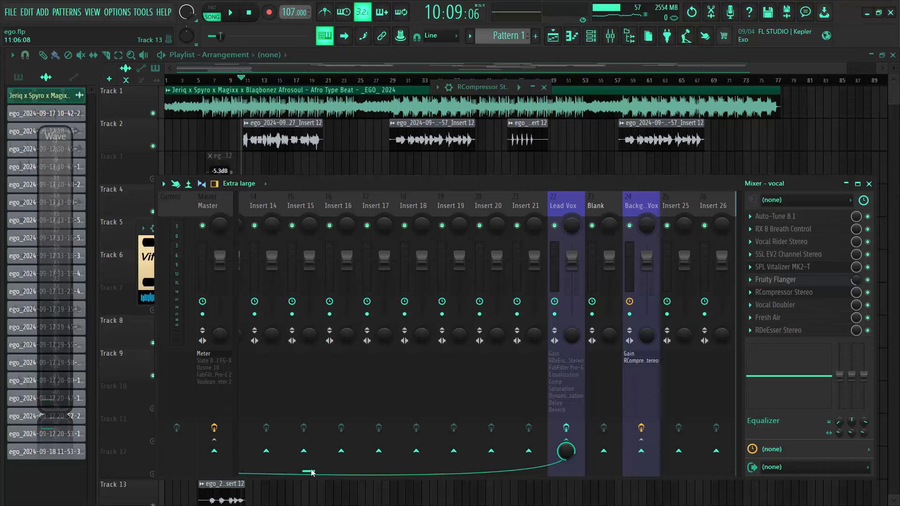
{"action": "left_click", "coordinate": [564, 208]}
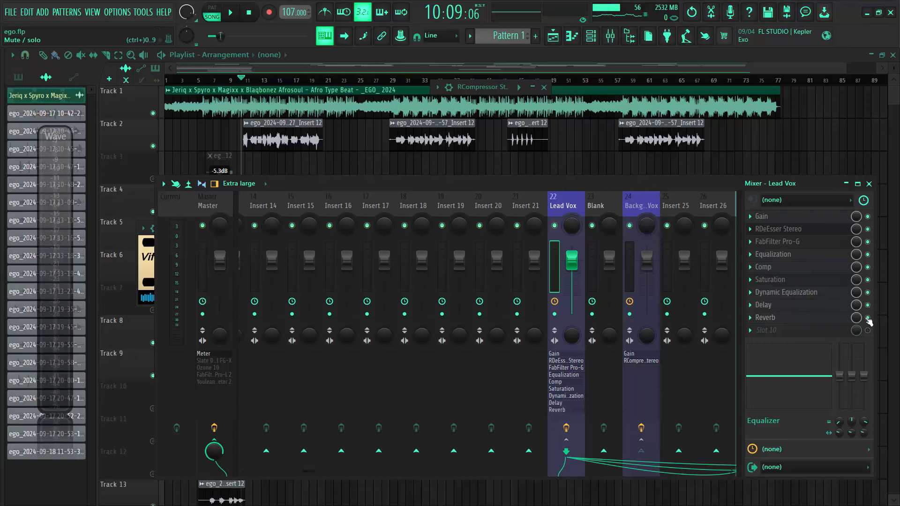
{"action": "key", "text": "space"}
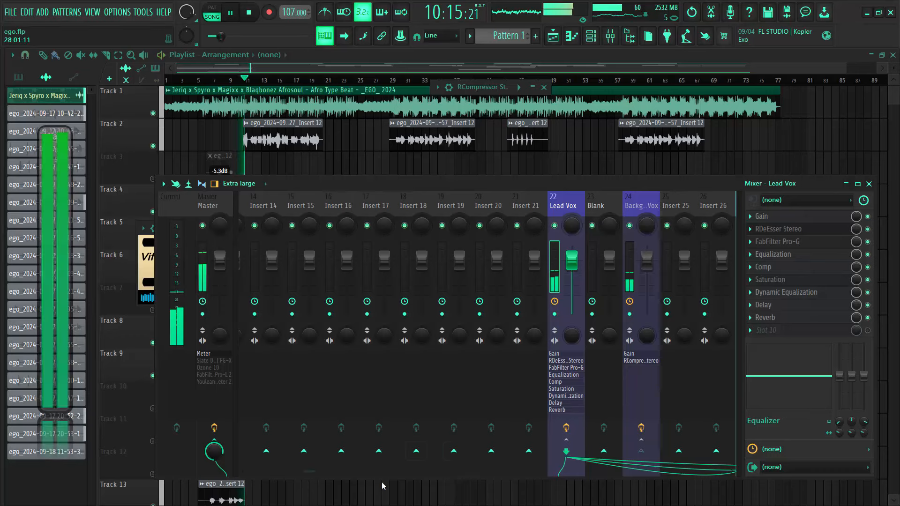
Select the Reverb send track and unmute it while the song plays
{"action": "scroll", "coordinate": [328, 455], "scroll_direction": "down", "scroll_amount": 5}
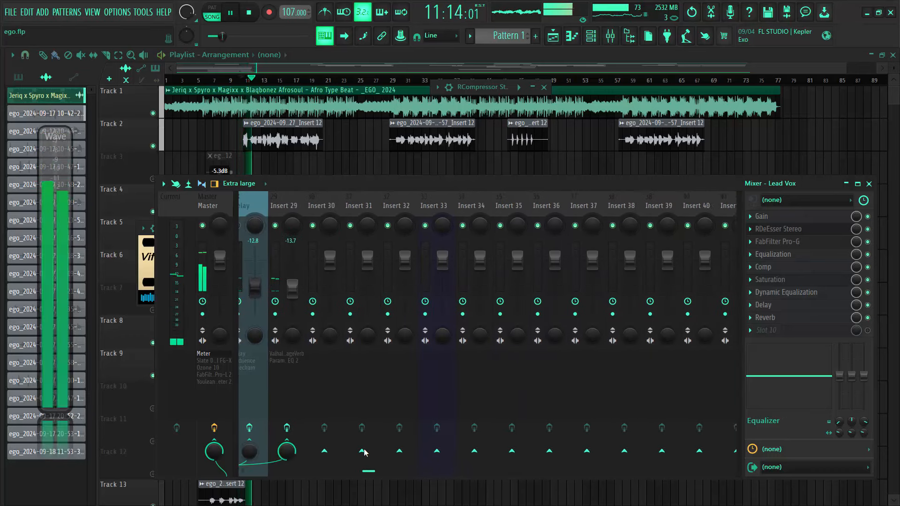
{"action": "scroll", "coordinate": [342, 454], "scroll_direction": "up", "scroll_amount": 3}
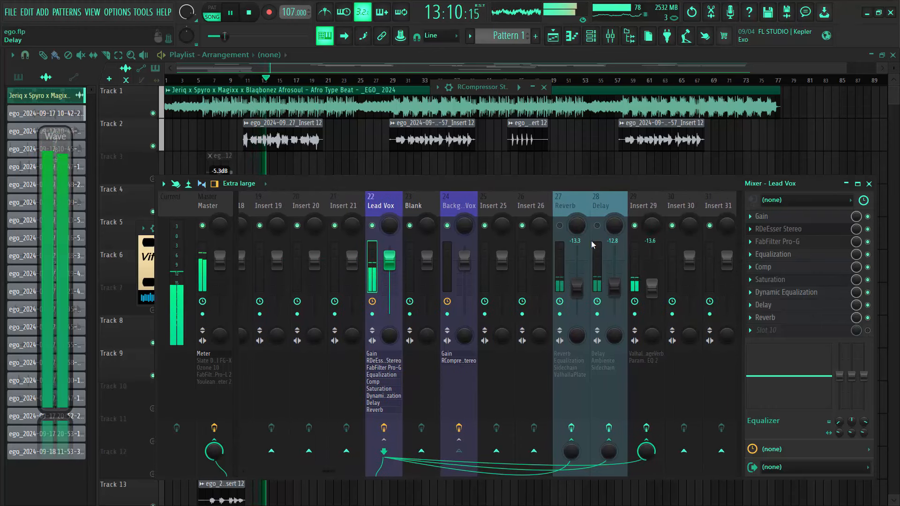
{"action": "left_click", "coordinate": [573, 212]}
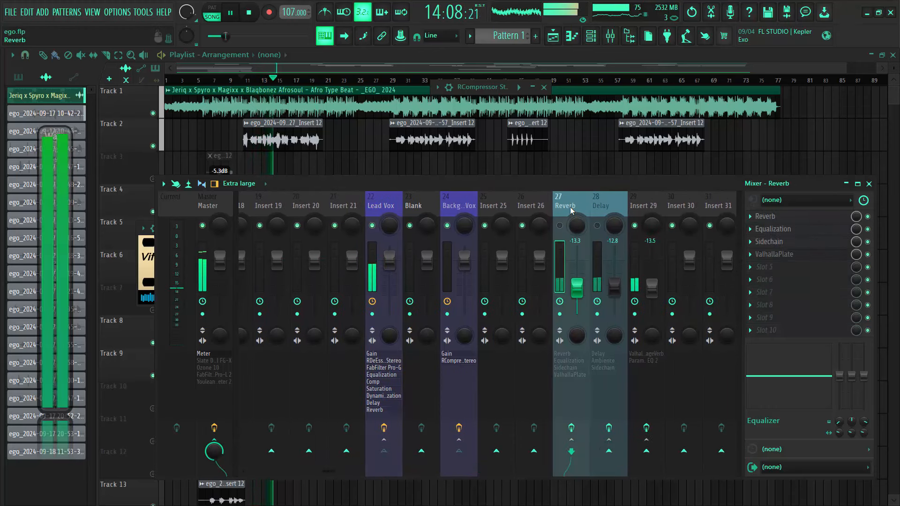
{"action": "left_click", "coordinate": [561, 225]}
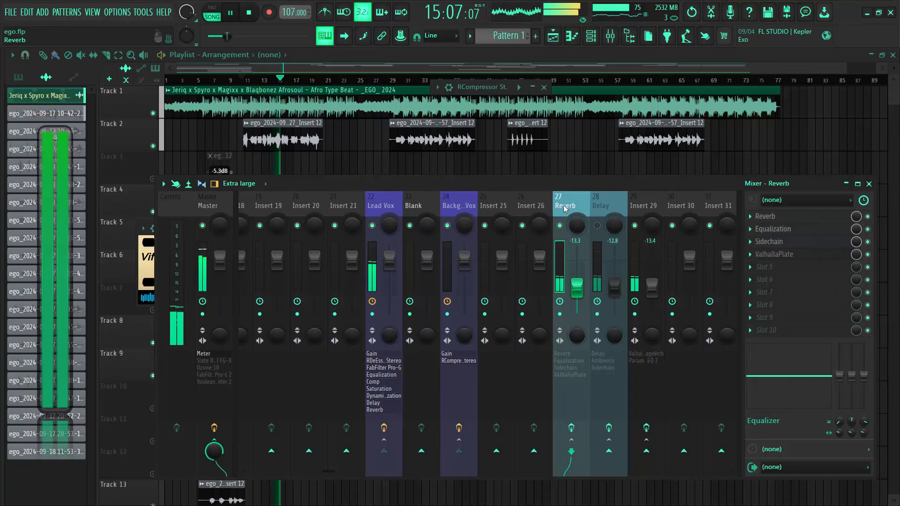
Stop the song, review the Reverb plugin's settings on the Reverb track and close its window
{"action": "left_click", "coordinate": [775, 219]}
{"action": "key", "text": "space"}
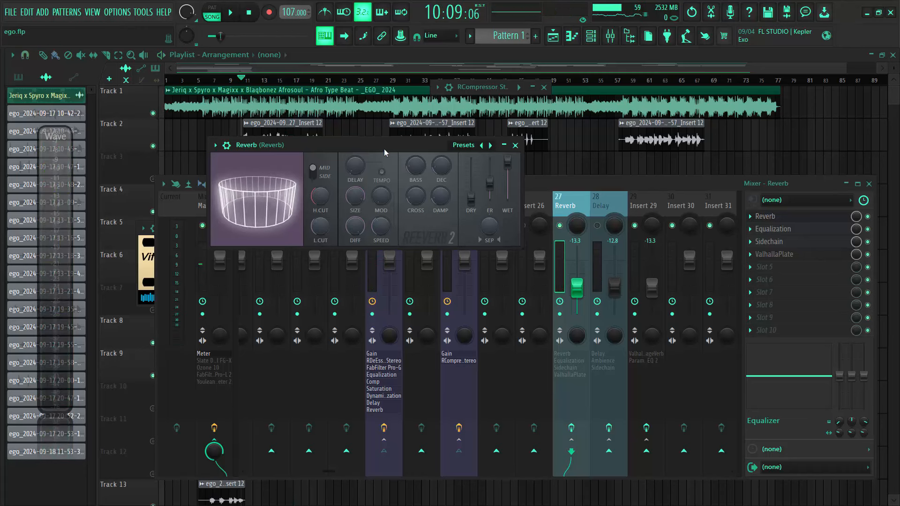
{"action": "left_click_drag", "start_coordinate": [384, 147], "coordinate": [415, 192]}
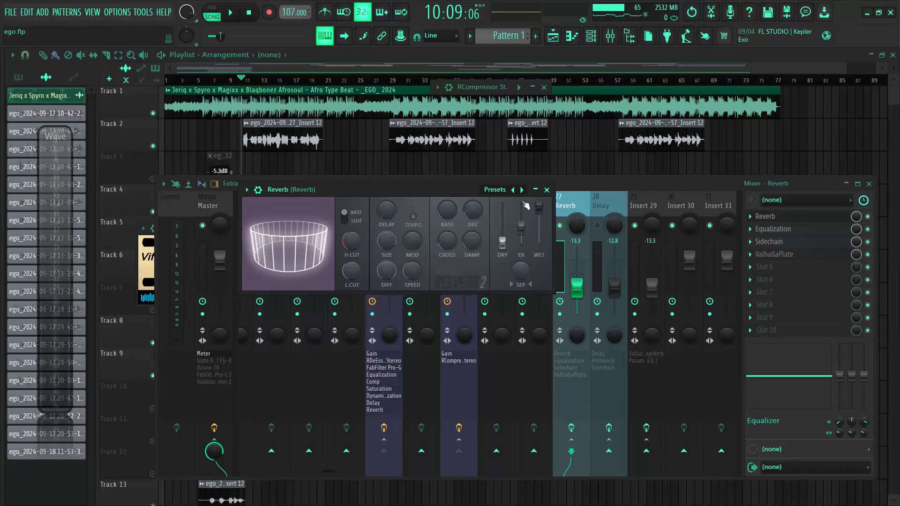
{"action": "left_click", "coordinate": [548, 190]}
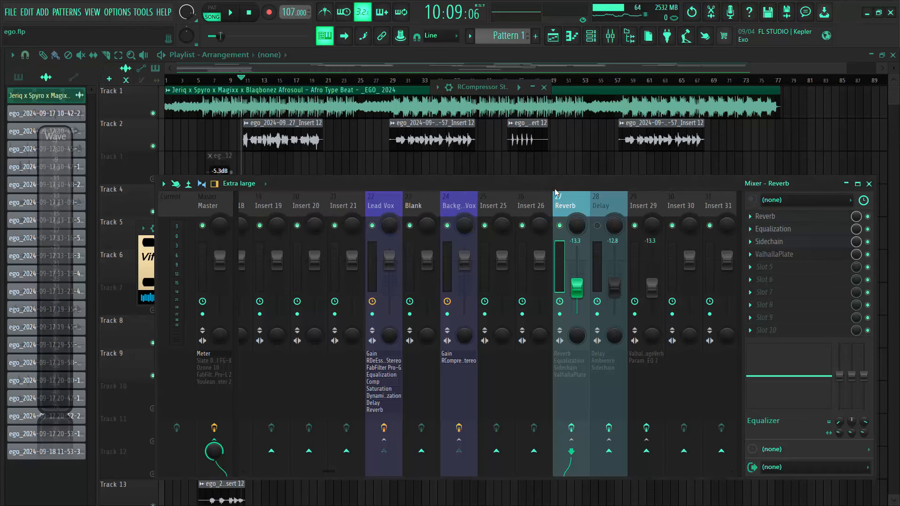
Review the Equalization curve and the Sidechain settings on the Reverb track, restoring the Sidechain window from full screen
{"action": "left_click", "coordinate": [774, 230]}
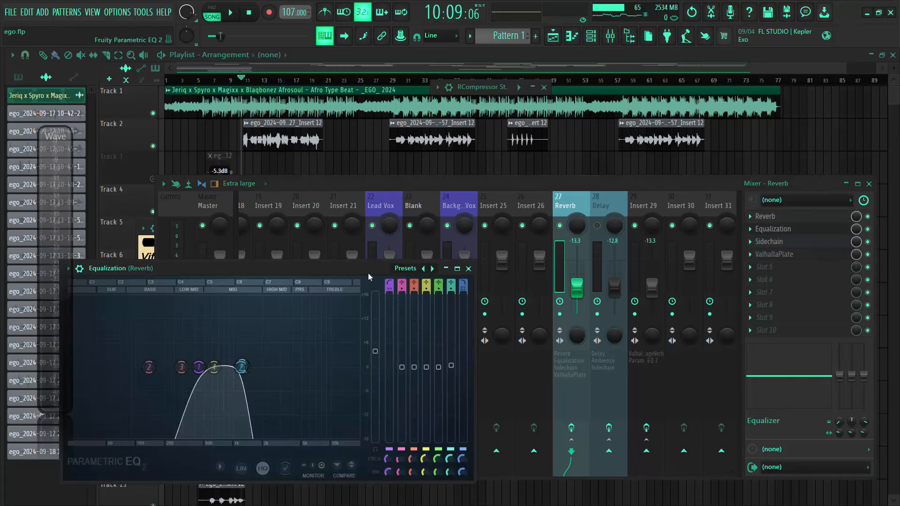
{"action": "left_click_drag", "start_coordinate": [368, 272], "coordinate": [541, 215]}
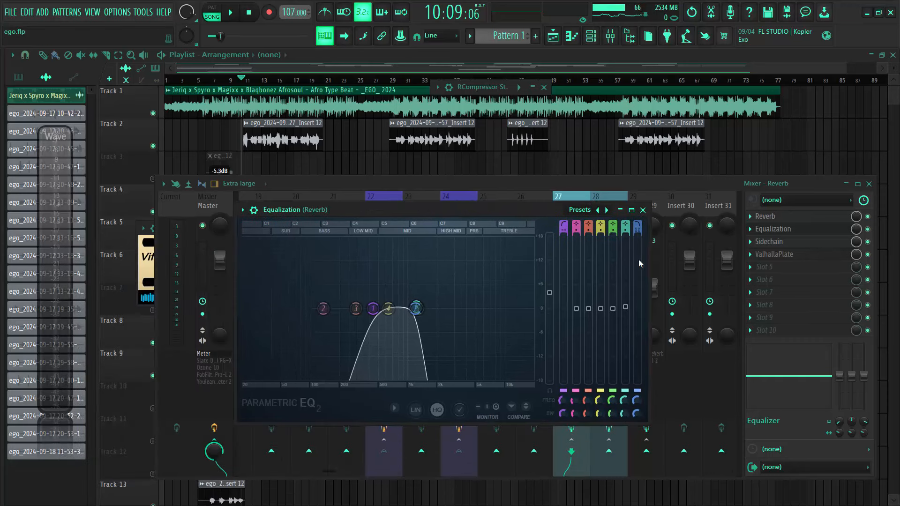
{"action": "left_click", "coordinate": [643, 210]}
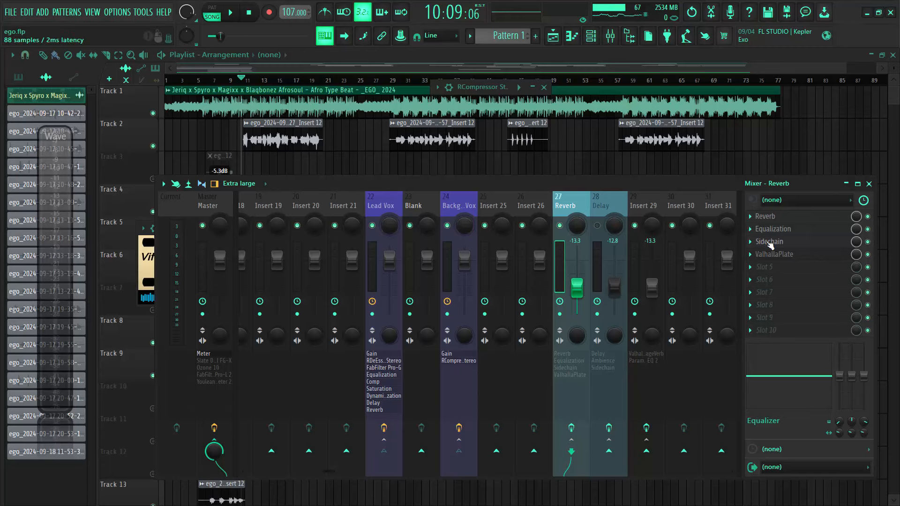
{"action": "left_click", "coordinate": [768, 242]}
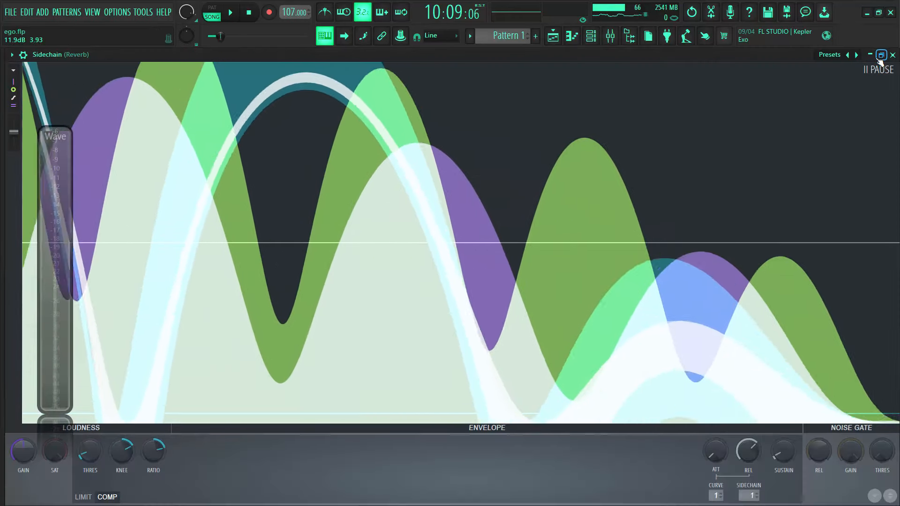
{"action": "left_click", "coordinate": [881, 56]}
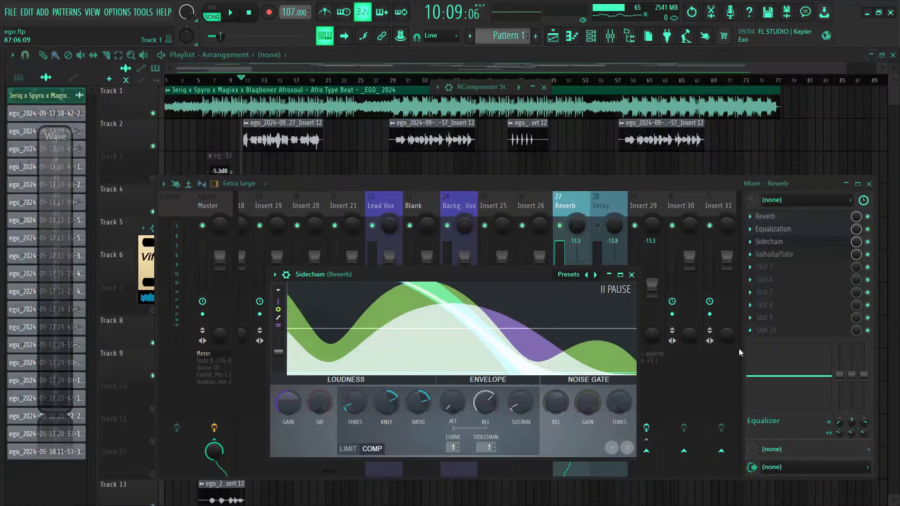
Turn on all effects of the Reverb track, play the song from bar 10 and stop it
{"action": "left_click_drag", "start_coordinate": [589, 184], "coordinate": [566, 115]}
{"action": "left_click", "coordinate": [550, 360]}
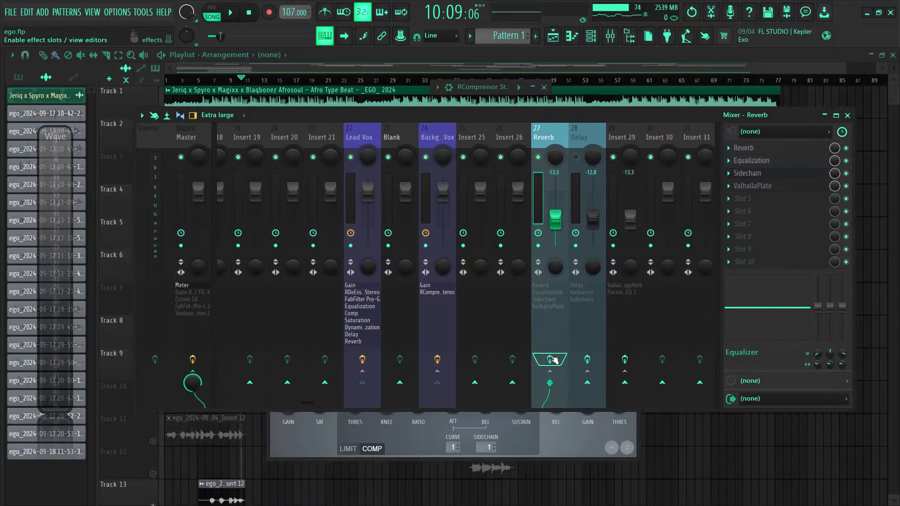
{"action": "left_click_drag", "start_coordinate": [563, 119], "coordinate": [561, 127]}
{"action": "key", "text": "space"}
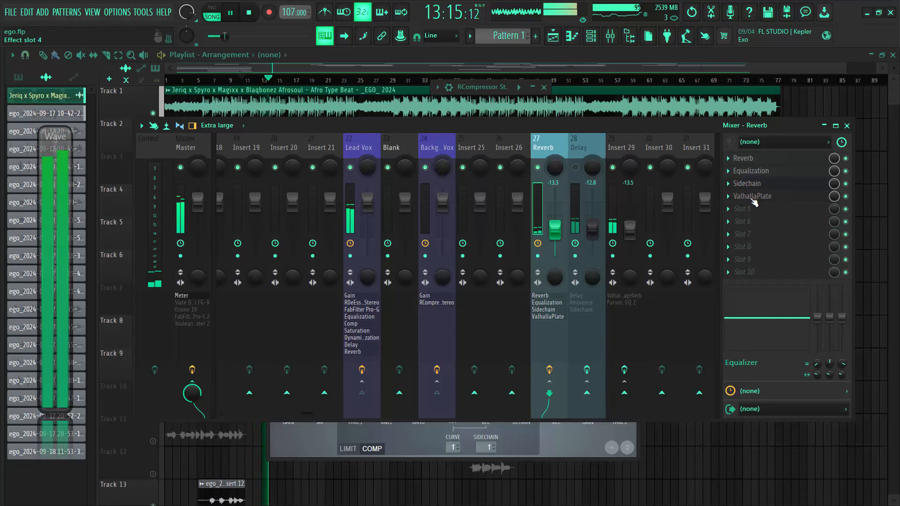
{"action": "key", "text": "space"}
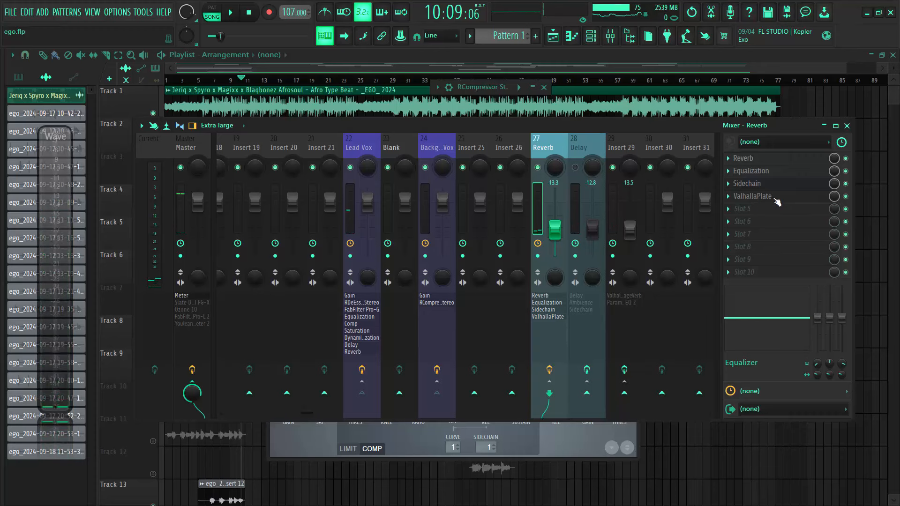
Review the ValhallaPlate settings on the Reverb track, close its window and listen to the song from bar 10
{"action": "left_click", "coordinate": [775, 197]}
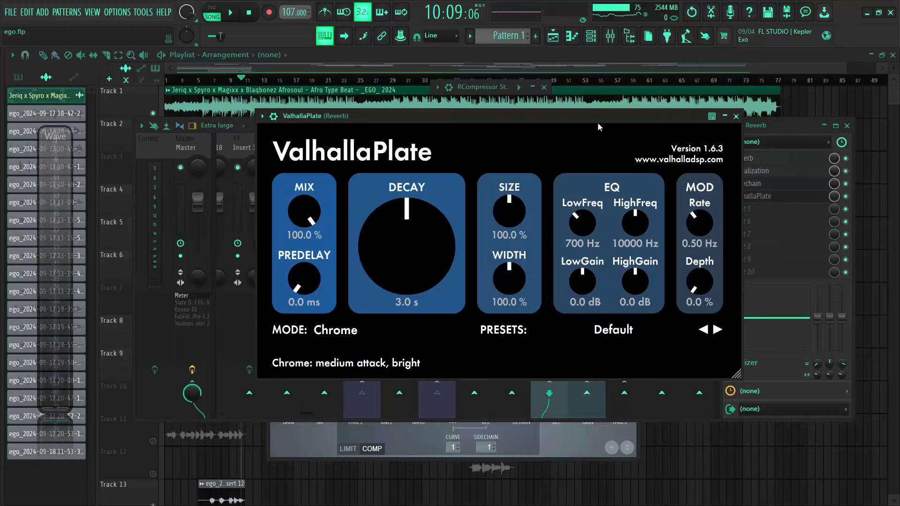
{"action": "left_click_drag", "start_coordinate": [597, 116], "coordinate": [553, 141]}
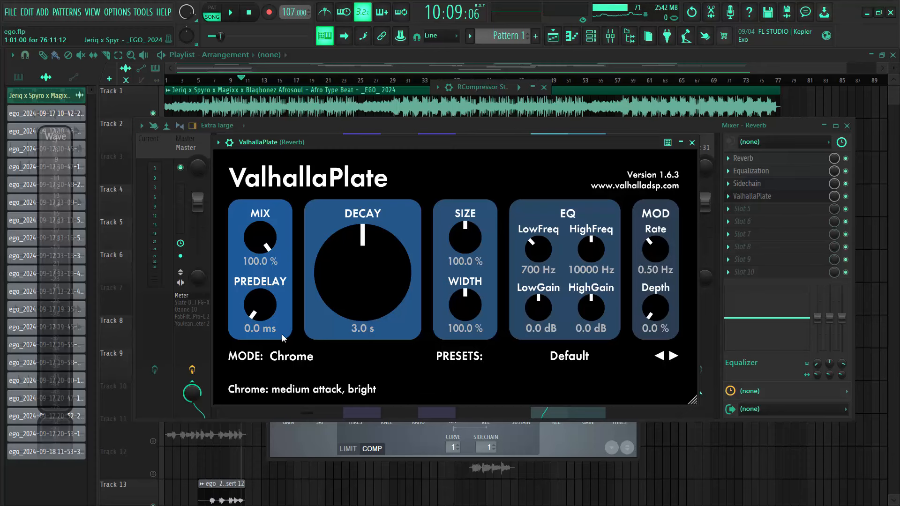
{"action": "left_click", "coordinate": [692, 142]}
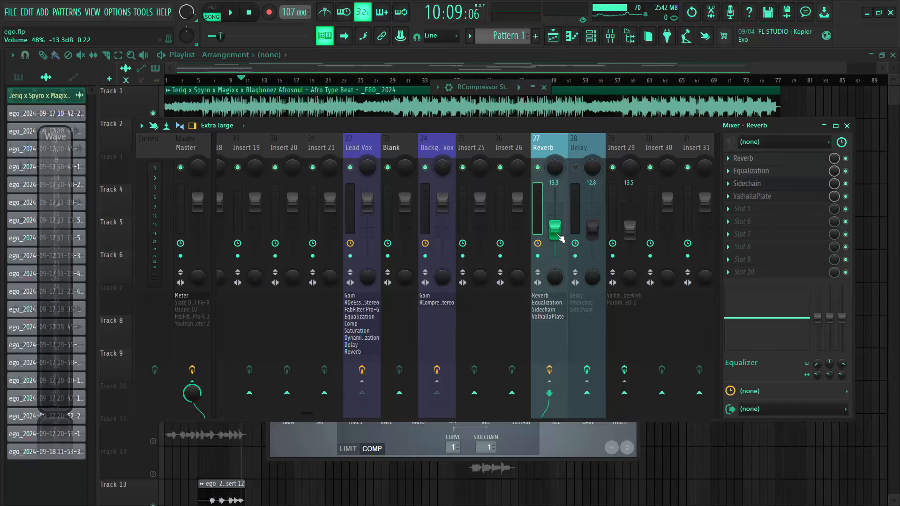
{"action": "key", "text": "space"}
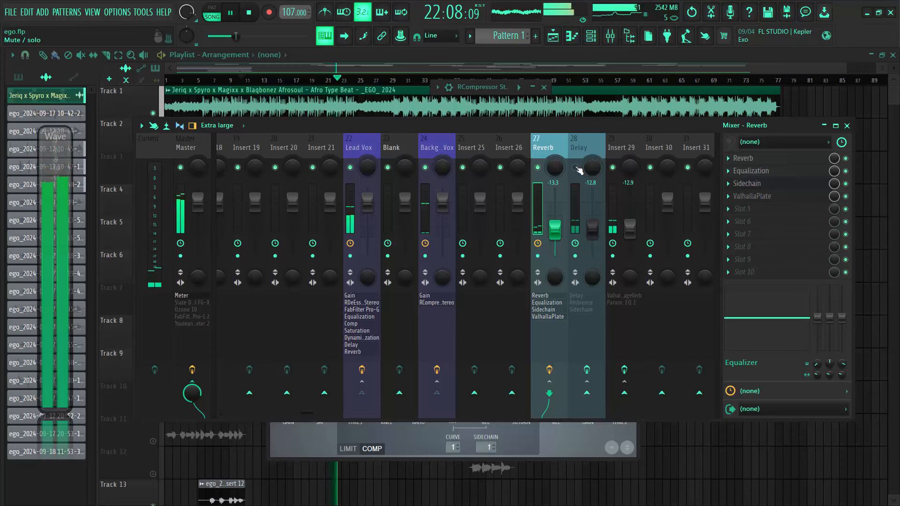
{"action": "key", "text": "space"}
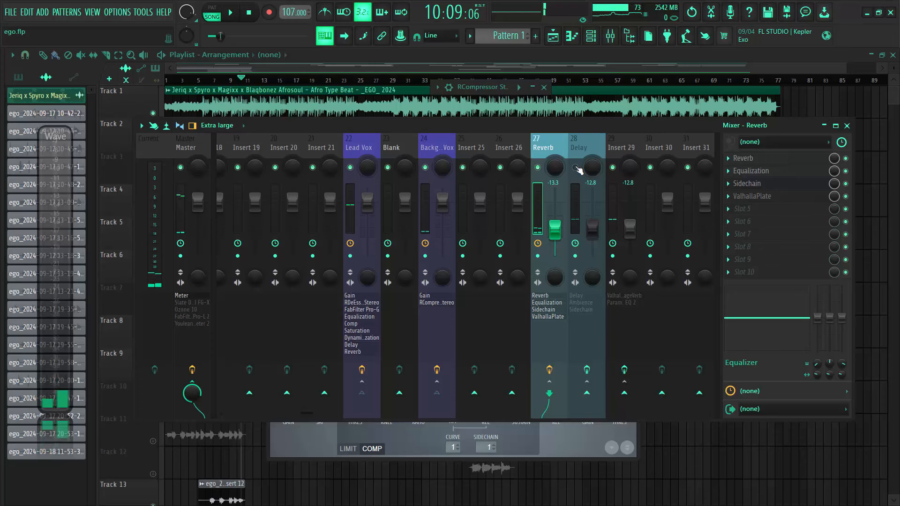
Select and unmute the Delay track, turn on its effects, and review the Delay plugin's knobs and time step options
{"action": "left_click", "coordinate": [581, 150]}
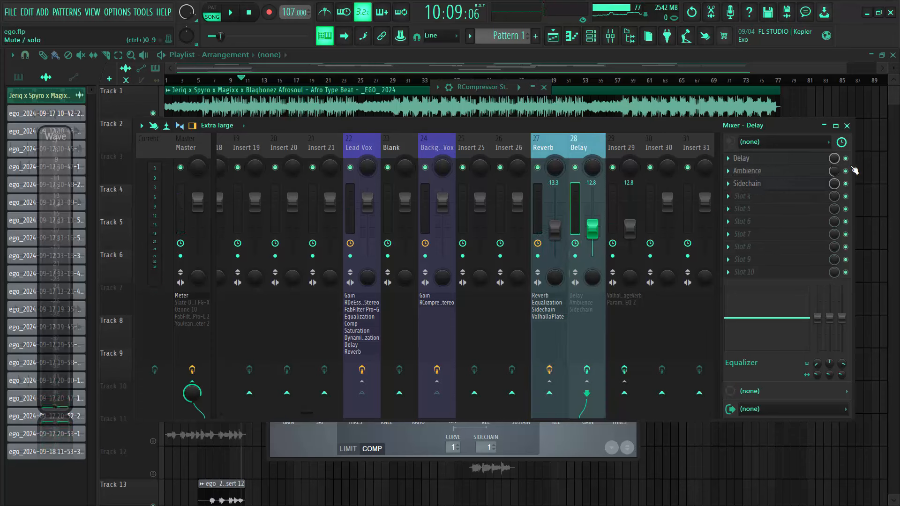
{"action": "left_click", "coordinate": [763, 162]}
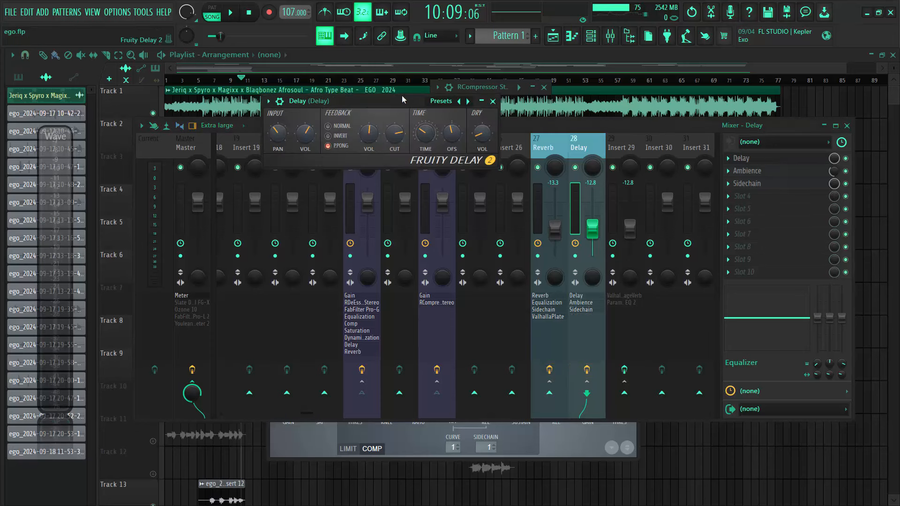
{"action": "left_click_drag", "start_coordinate": [402, 97], "coordinate": [426, 170]}
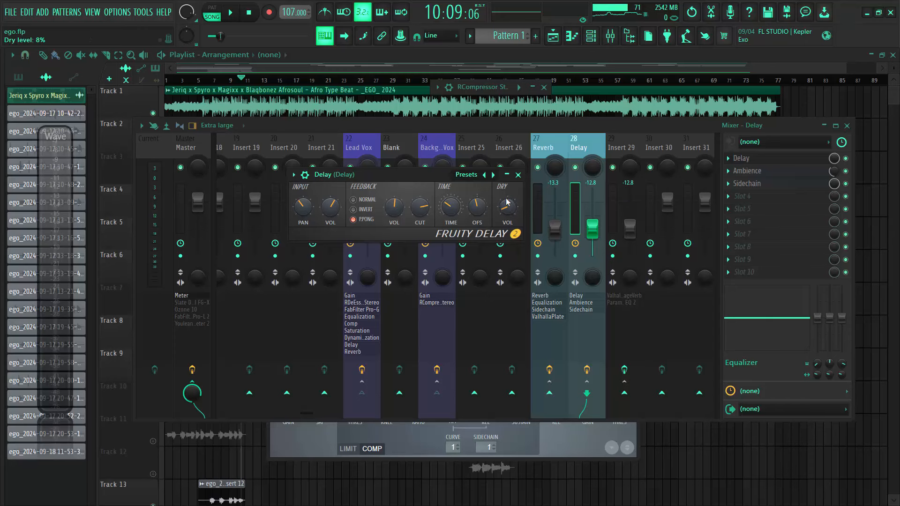
{"action": "right_click", "coordinate": [449, 210]}
{"action": "mouse_move", "coordinate": [492, 226]}
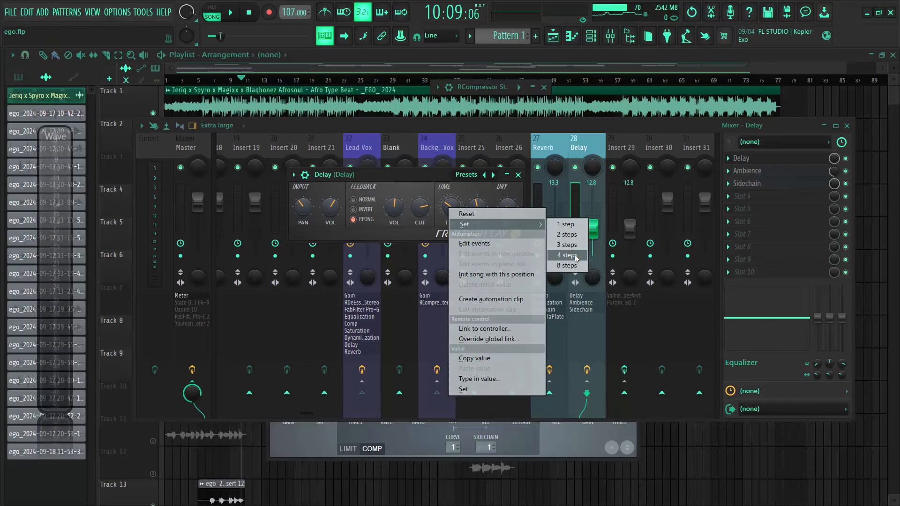
{"action": "left_click", "coordinate": [420, 172]}
{"action": "left_click_drag", "start_coordinate": [420, 172], "coordinate": [409, 194]}
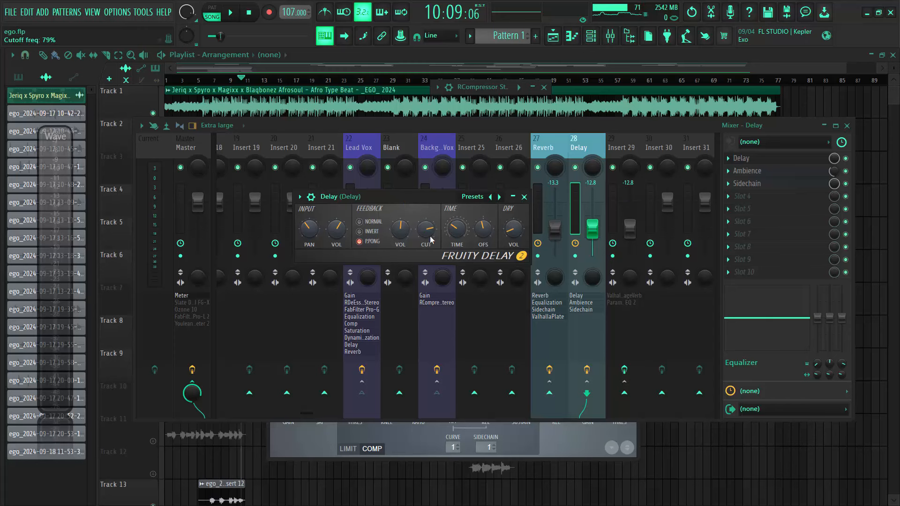
{"action": "left_click", "coordinate": [525, 198]}
Review the Ambience and Sidechain plugin settings on the Delay track and close both windows
{"action": "left_click", "coordinate": [768, 173]}
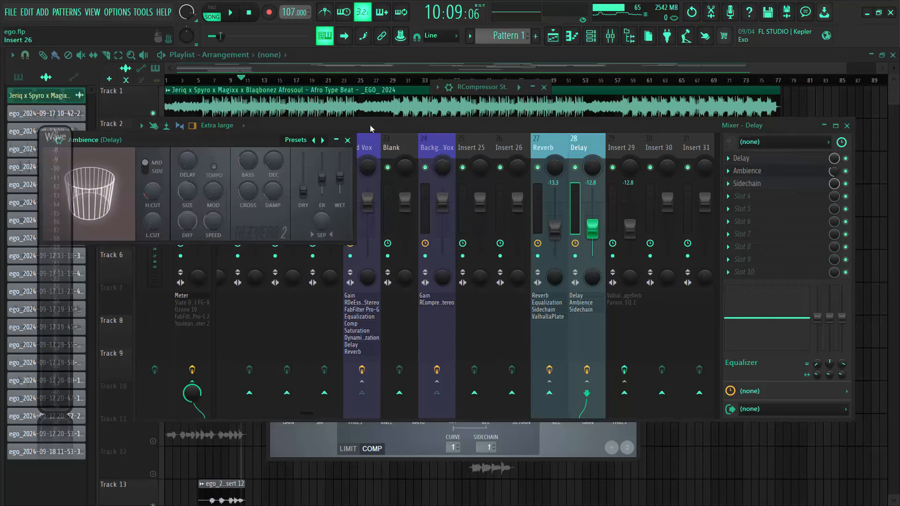
{"action": "left_click_drag", "start_coordinate": [311, 139], "coordinate": [505, 142]}
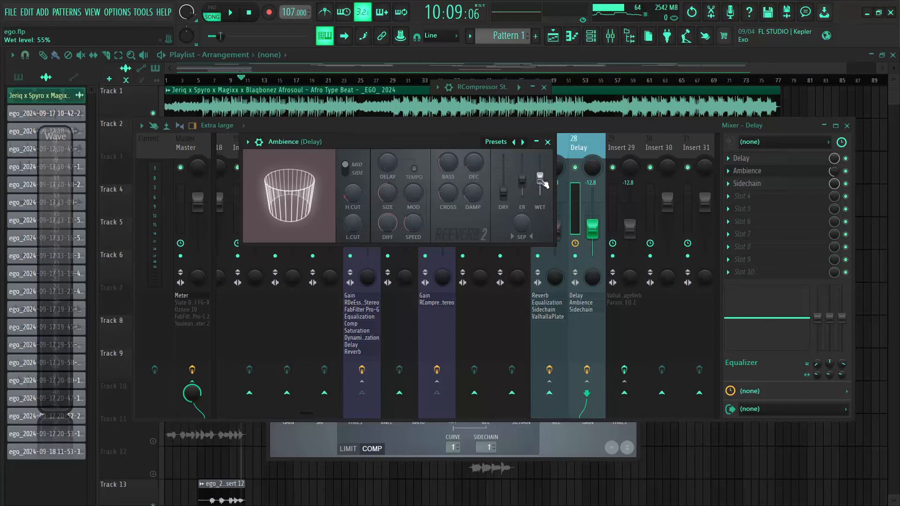
{"action": "left_click", "coordinate": [548, 141]}
{"action": "left_click", "coordinate": [762, 189]}
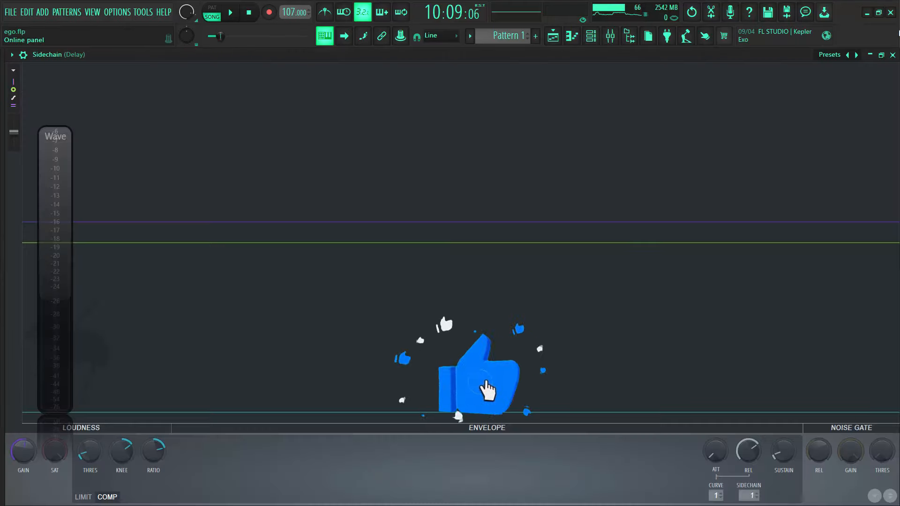
{"action": "left_click", "coordinate": [887, 55]}
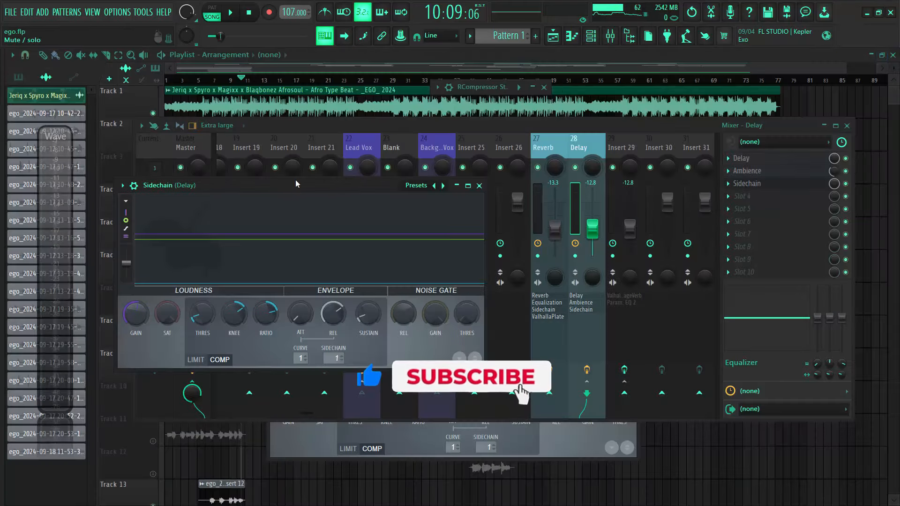
{"action": "left_click_drag", "start_coordinate": [311, 185], "coordinate": [432, 164]}
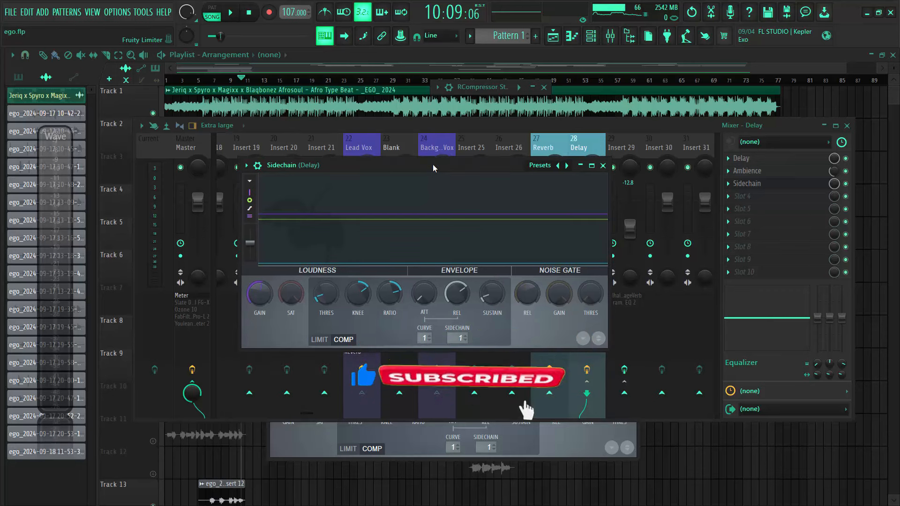
{"action": "left_click", "coordinate": [603, 166]}
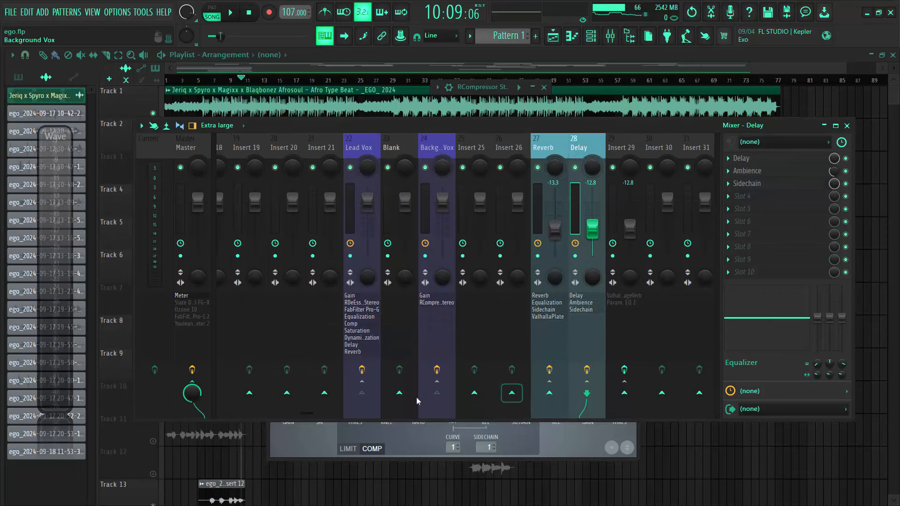
Play the song from bar 10, select Insert 29 and turn on its effects, and stop playback
{"action": "key", "text": "space"}
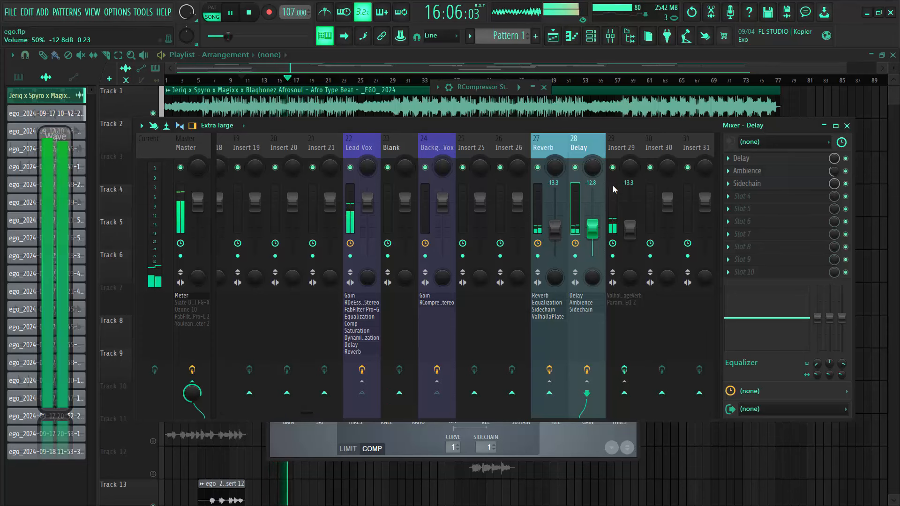
{"action": "left_click", "coordinate": [624, 140]}
{"action": "key", "text": "space"}
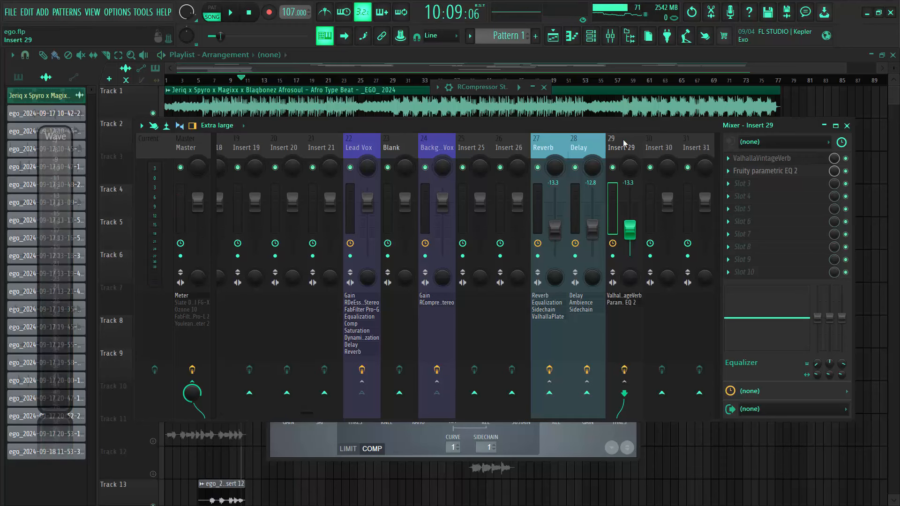
Review the ValhallaVintageVerb settings and the Fruity parametric EQ 2 curve on Insert 29, closing each window
{"action": "left_click", "coordinate": [762, 162]}
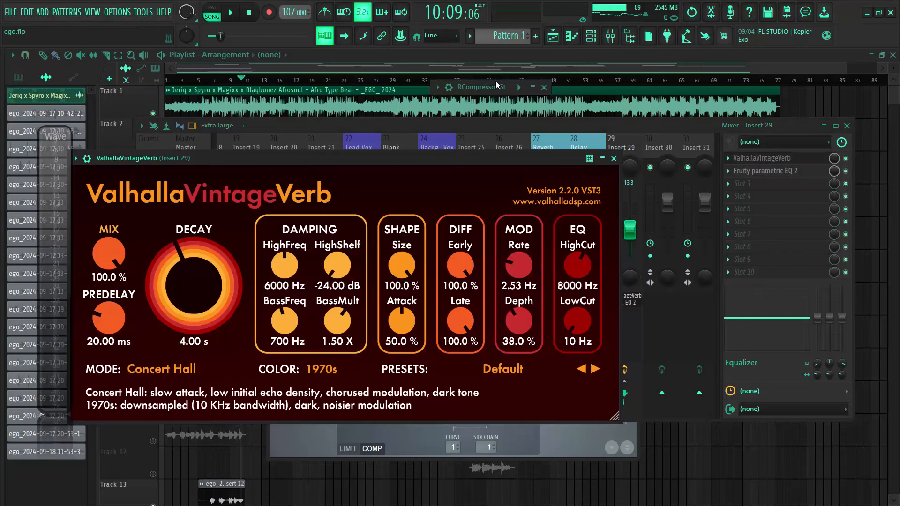
{"action": "left_click_drag", "start_coordinate": [415, 154], "coordinate": [541, 107]}
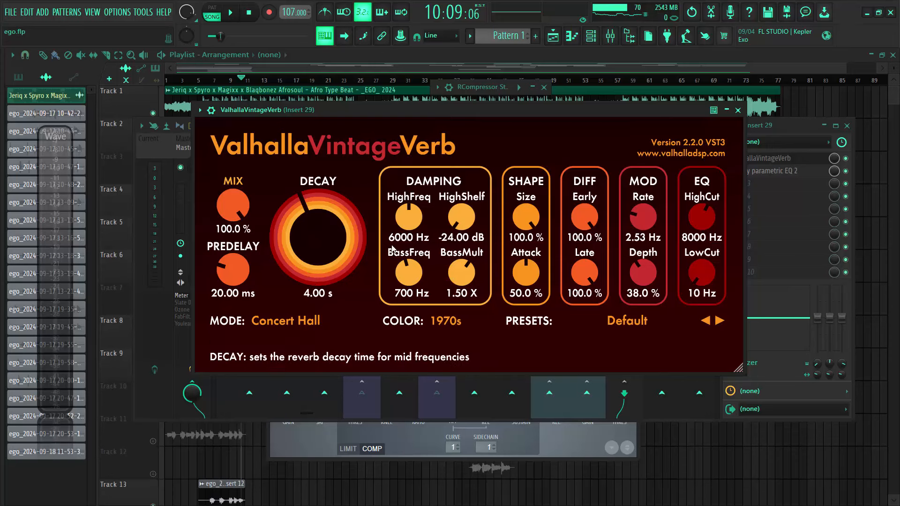
{"action": "left_click", "coordinate": [738, 112]}
{"action": "left_click", "coordinate": [784, 171]}
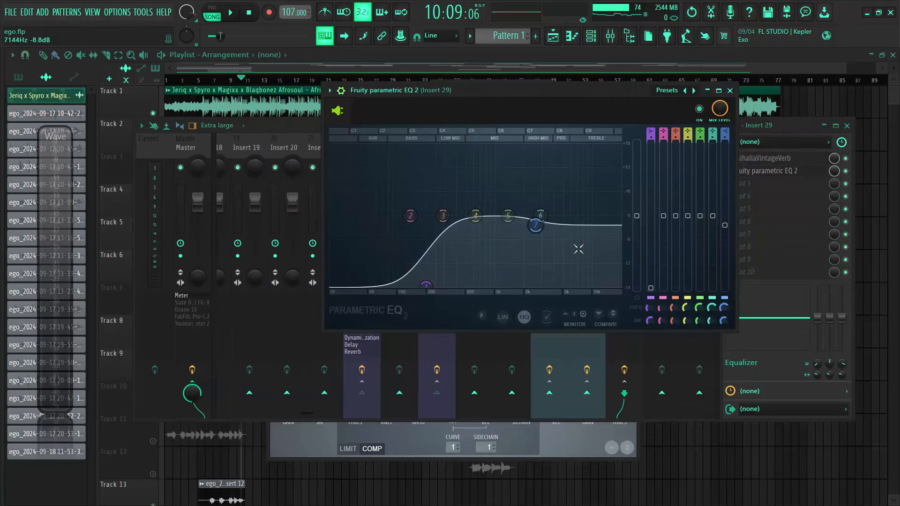
{"action": "left_click", "coordinate": [730, 91]}
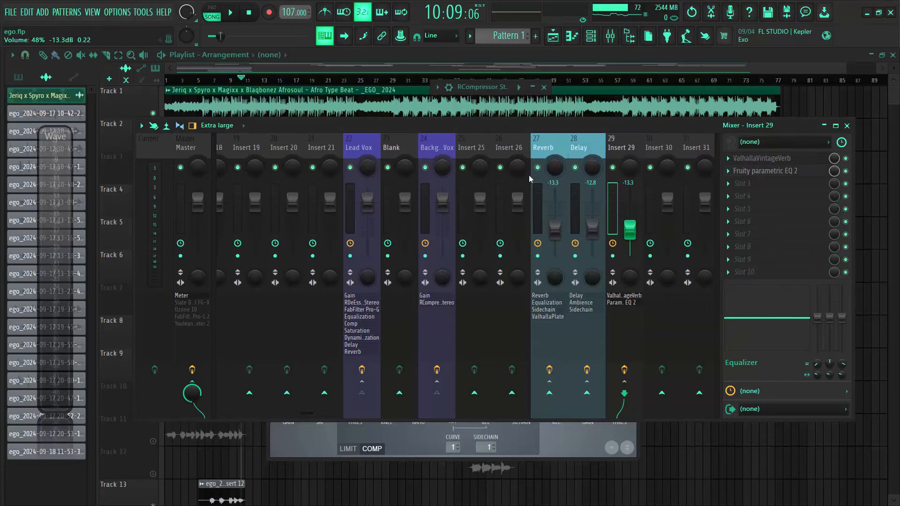
Close the RCompressor Stereo window and play the song from bar 10 while looking through the mixer tracks
{"action": "left_click", "coordinate": [546, 89]}
{"action": "key", "text": "space"}
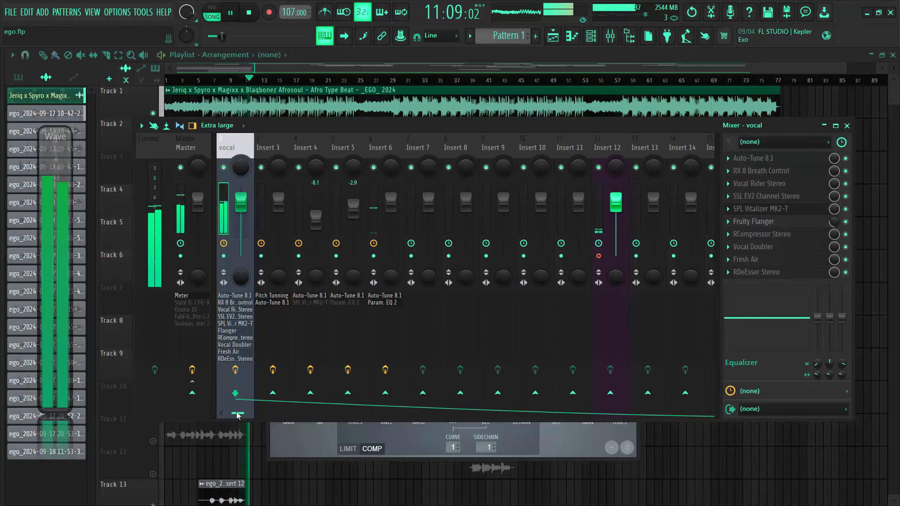
{"action": "left_click_drag", "start_coordinate": [236, 414], "coordinate": [338, 413]}
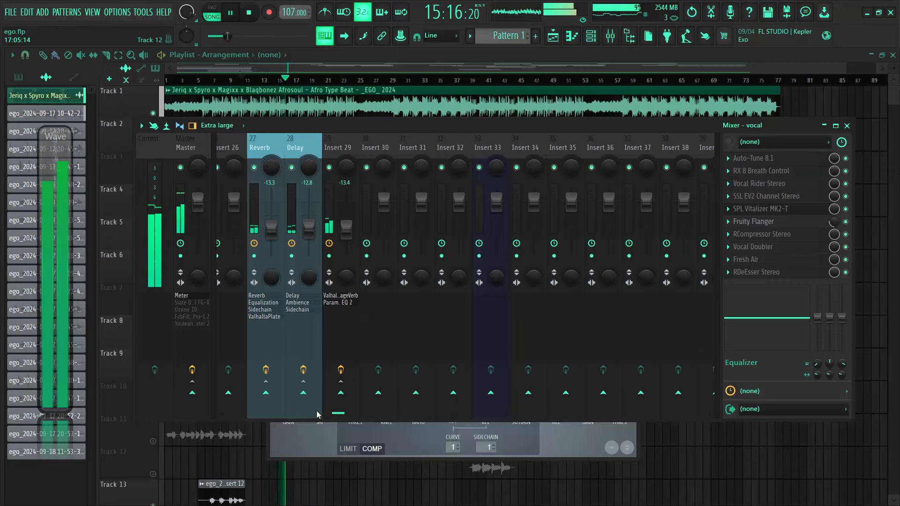
{"action": "left_click_drag", "start_coordinate": [339, 414], "coordinate": [218, 394]}
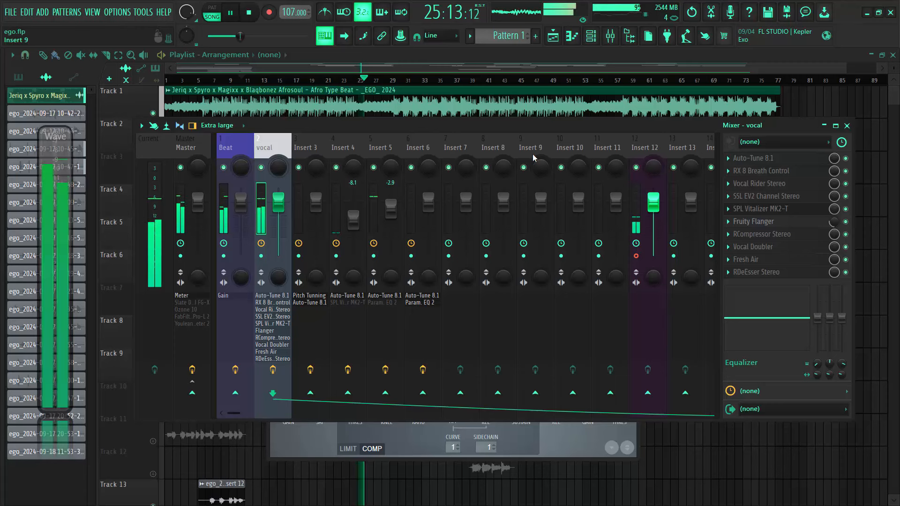
{"action": "key", "text": "space"}
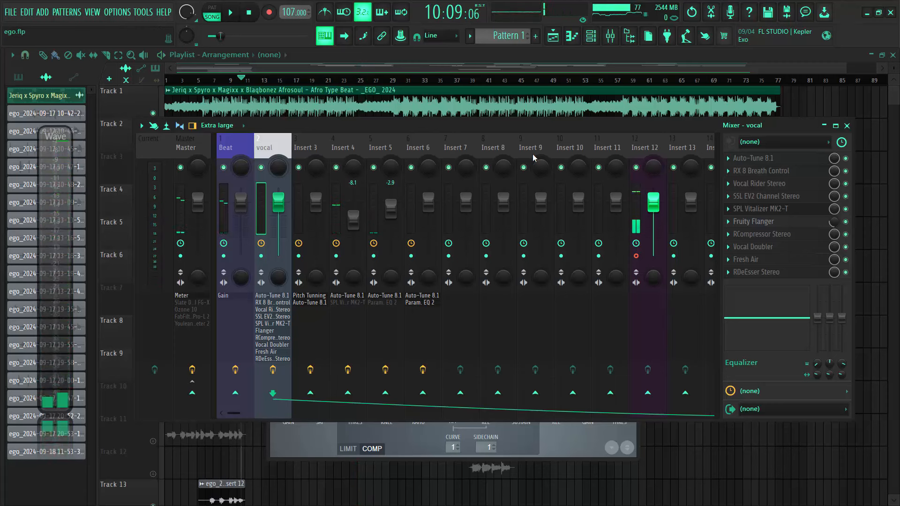
Hide the mixer, move the playhead to bar 29 in the playlist, and play the song from there
{"action": "key", "text": "F9"}
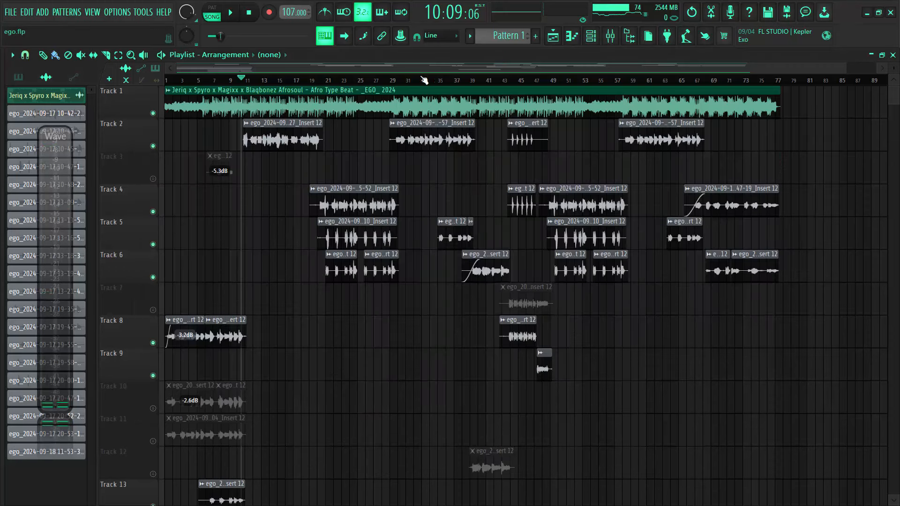
{"action": "left_click", "coordinate": [394, 80]}
{"action": "left_click", "coordinate": [401, 80]}
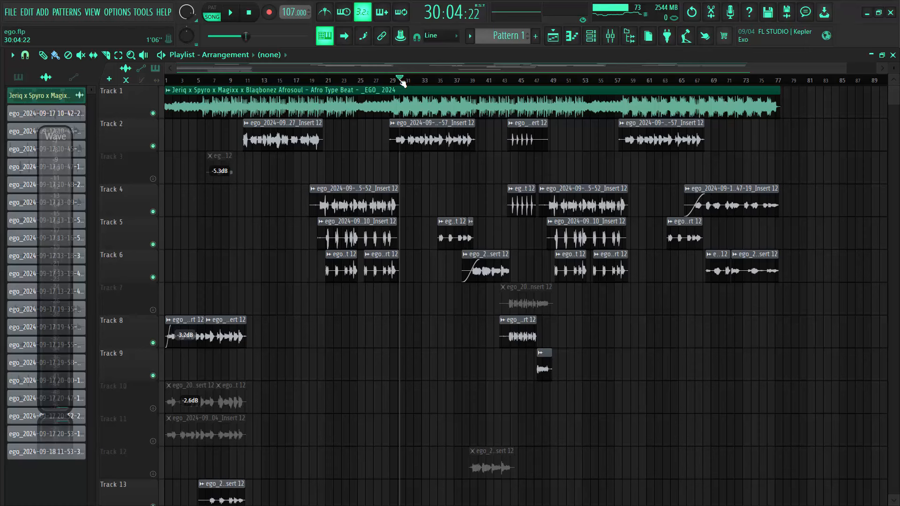
{"action": "left_click", "coordinate": [398, 80]}
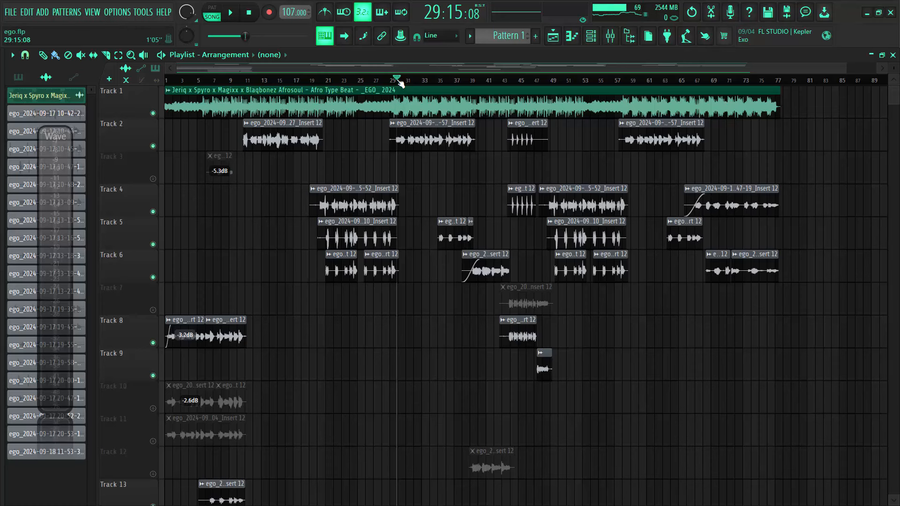
{"action": "key", "text": "space"}
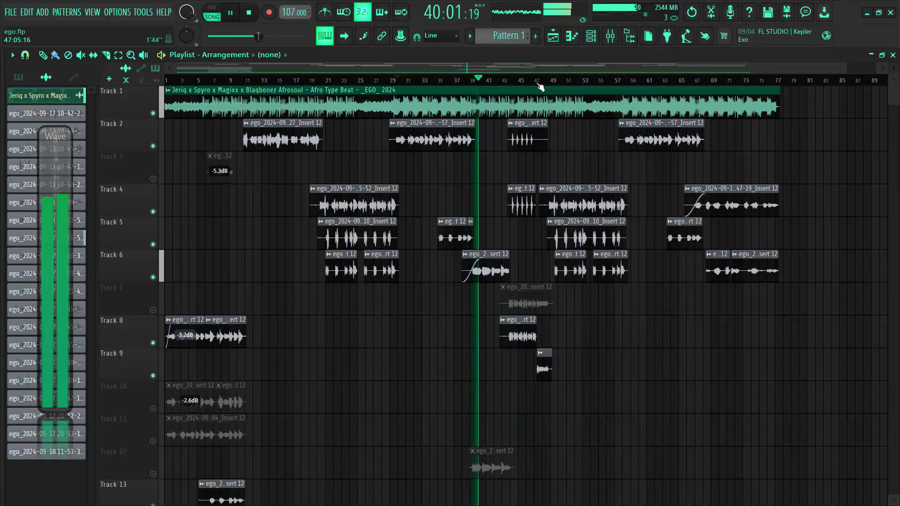
{"action": "key", "text": "space"}
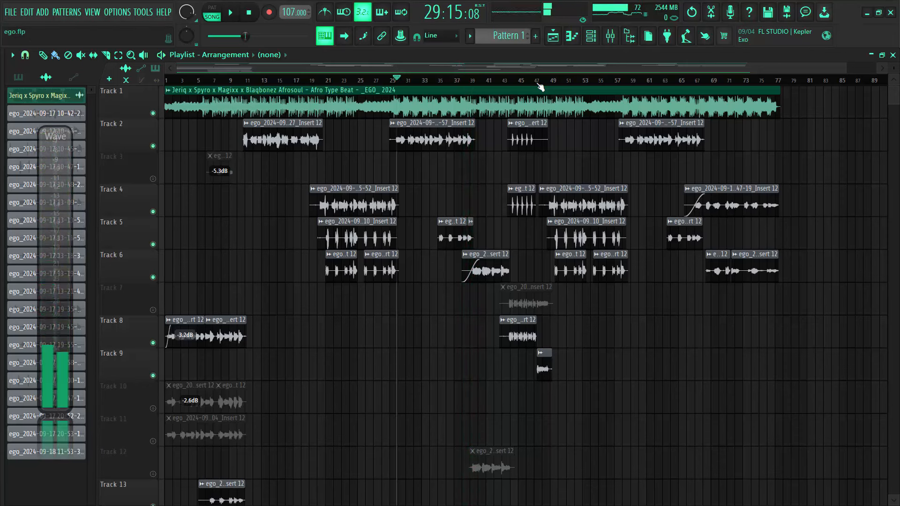